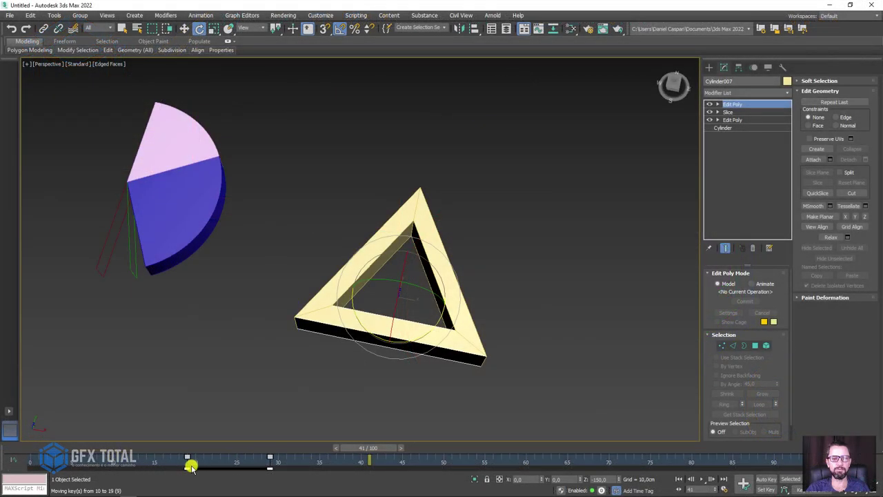
Step: Shift the triangle frame's animation keys nine frames later, to frames 23–32, and preview it
{"action": "mouse_move", "coordinate": [191, 466]}
{"action": "left_mouse_down"}
{"action": "mouse_move", "coordinate": [187, 459]}
{"action": "mouse_move", "coordinate": [313, 474]}
{"action": "left_mouse_up"}
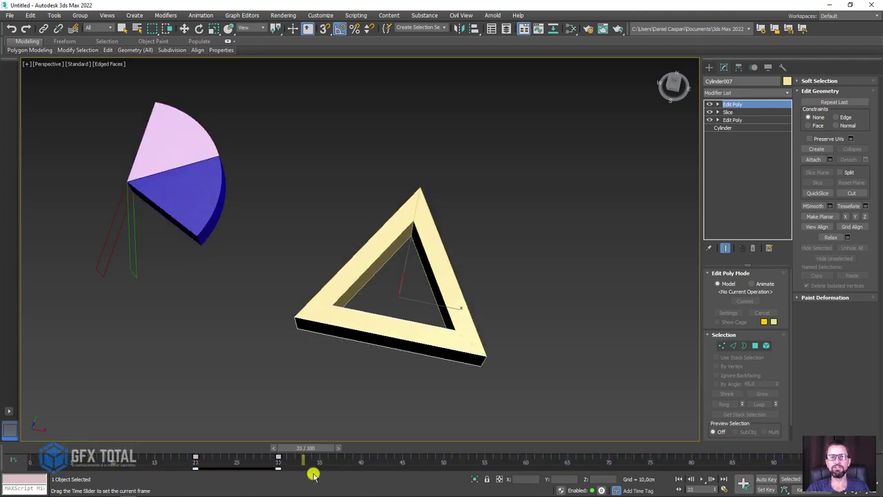
{"action": "left_click_drag", "start_coordinate": [312, 474], "coordinate": [344, 461]}
{"action": "key", "text": "e"}
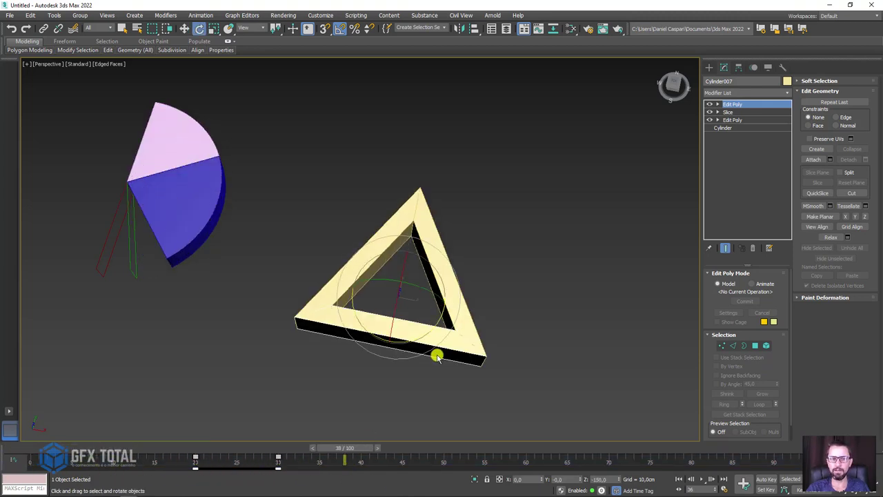
Step: Select the other triangle frame and centre it in the view
{"action": "scroll", "coordinate": [437, 356], "scroll_direction": "down", "scroll_amount": 3}
{"action": "mouse_move", "coordinate": [423, 380]}
{"action": "middle_mouse_down", "text": "alt"}
{"action": "mouse_move", "coordinate": [438, 359]}
{"action": "mouse_move", "coordinate": [378, 270]}
{"action": "middle_mouse_up", "text": "alt"}
{"action": "scroll", "coordinate": [381, 271], "scroll_direction": "up", "scroll_amount": 2}
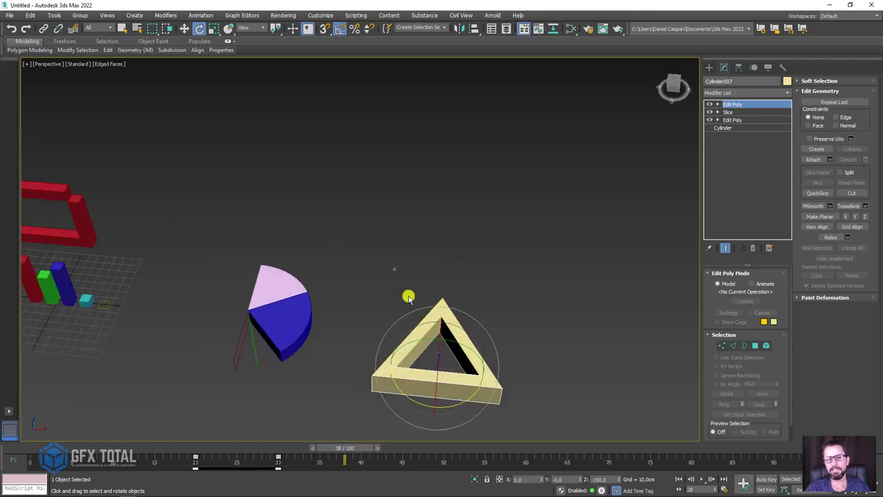
{"action": "left_click_drag", "start_coordinate": [424, 337], "coordinate": [425, 339]}
{"action": "middle_click_drag", "start_coordinate": [490, 345], "coordinate": [379, 270]}
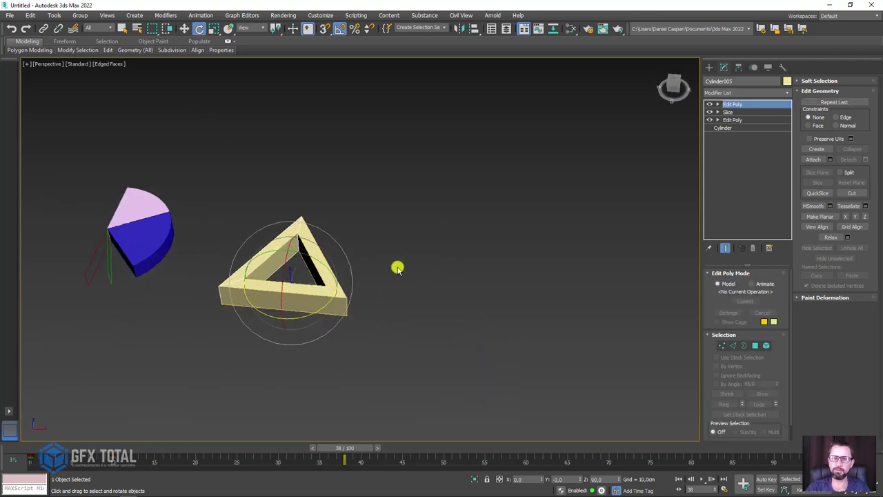
{"action": "key", "text": "w"}
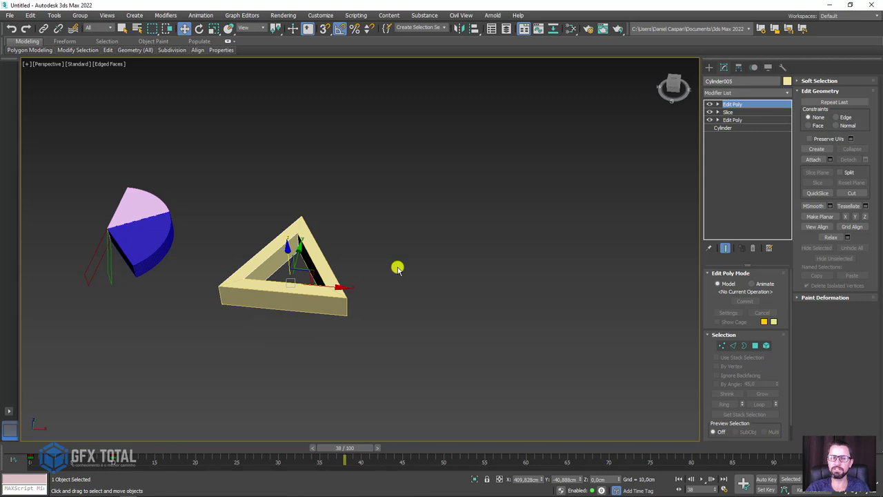
Step: Clone the triangle frame to the right and strip the copy back to its base cylinder
{"action": "left_click_drag", "start_coordinate": [333, 289], "coordinate": [541, 311], "text": "shift"}
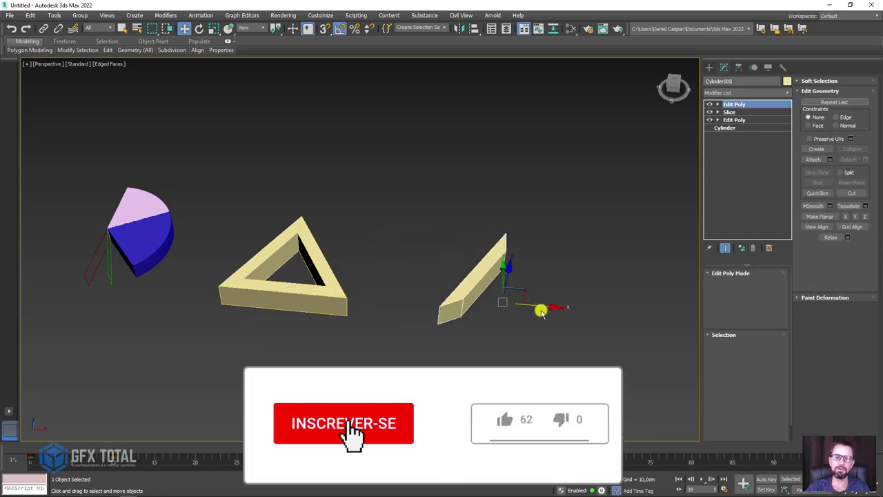
{"action": "left_click", "coordinate": [446, 290]}
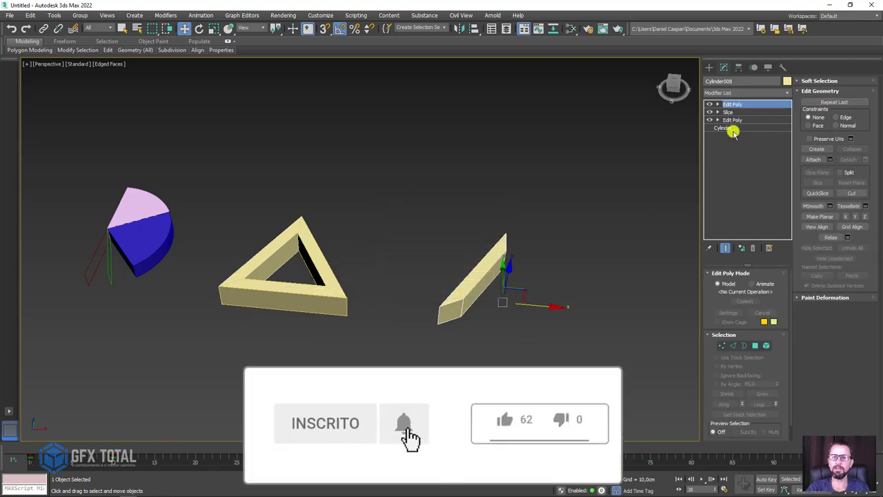
{"action": "left_click", "coordinate": [755, 243]}
{"action": "left_click", "coordinate": [755, 242]}
{"action": "left_click", "coordinate": [755, 242]}
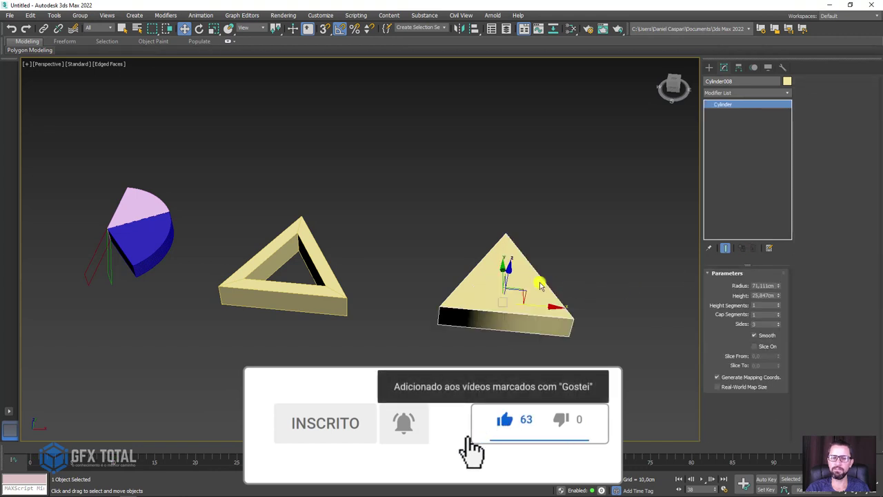
Step: Give the cylinder 6 sides and raise its height to about 37 cm
{"action": "middle_click_drag", "start_coordinate": [541, 285], "coordinate": [495, 276]}
{"action": "double_click", "coordinate": [765, 324]}
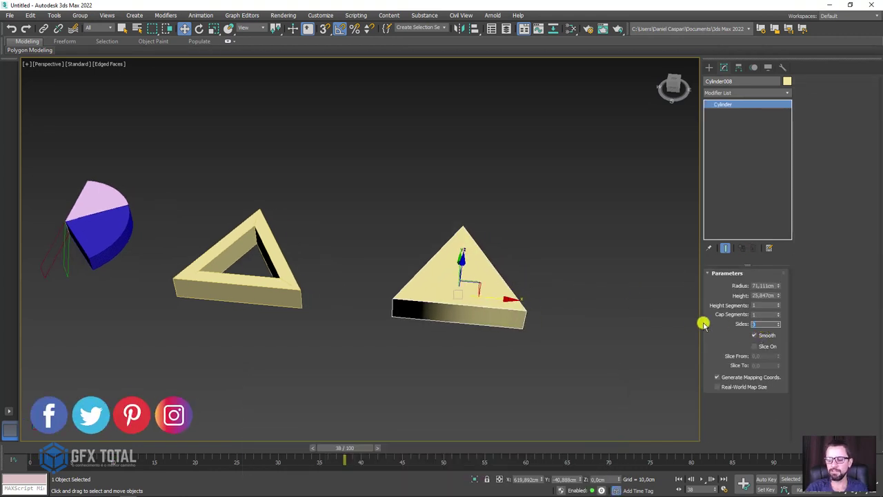
{"action": "type", "text": "6"}
{"action": "key", "text": "Return"}
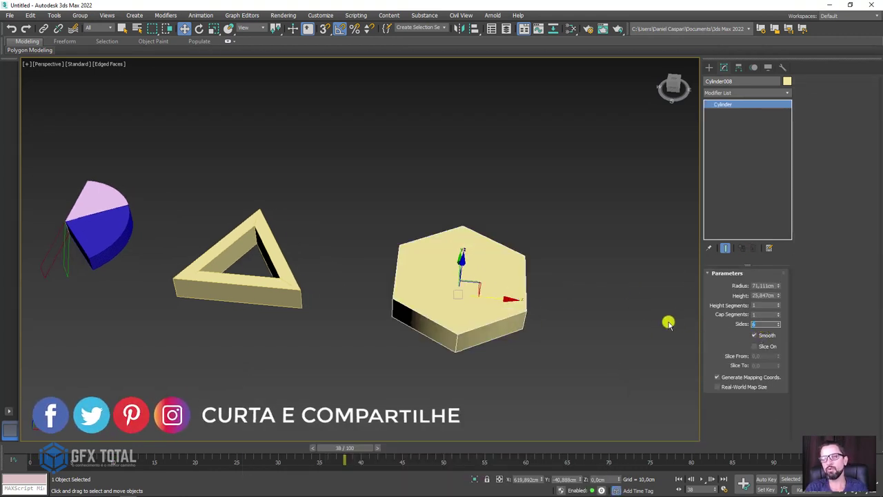
{"action": "middle_click_drag", "start_coordinate": [599, 331], "coordinate": [607, 304], "text": "alt"}
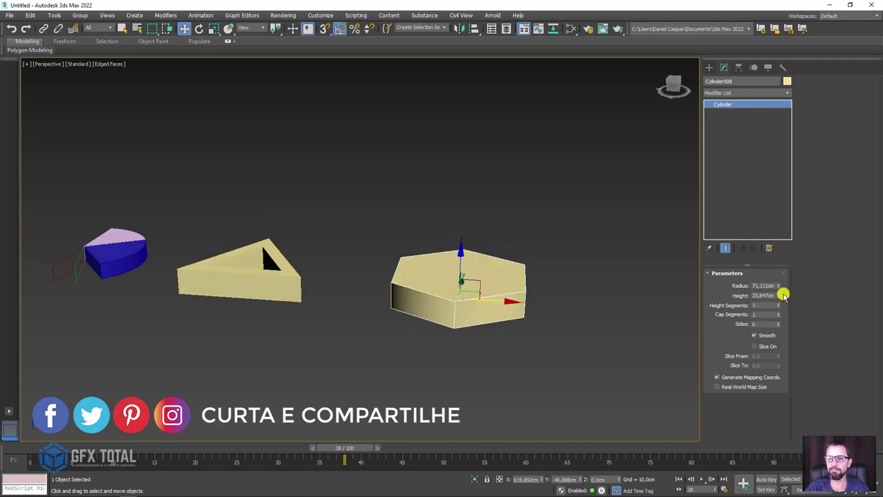
{"action": "mouse_move", "coordinate": [778, 295]}
{"action": "left_mouse_down"}
{"action": "mouse_move", "coordinate": [778, 306]}
{"action": "mouse_move", "coordinate": [778, 288]}
{"action": "left_mouse_up"}
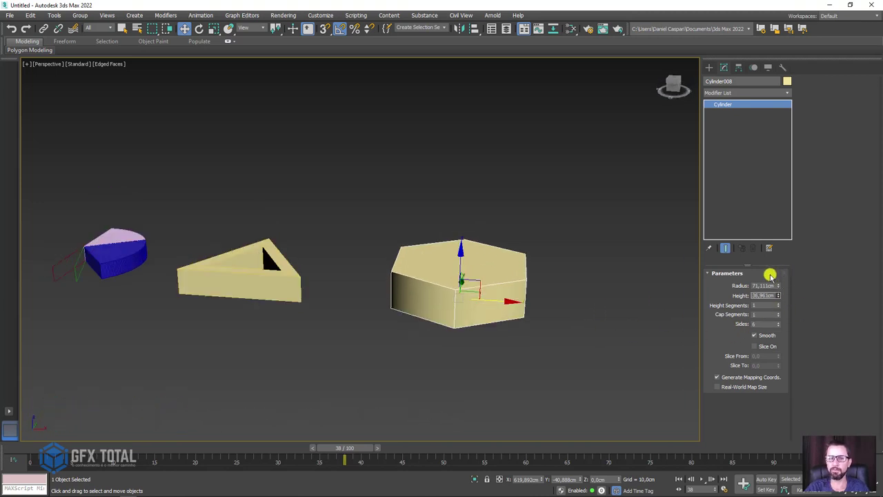
Step: Set the hexagonal prism's object colour to blue
{"action": "left_click", "coordinate": [787, 81]}
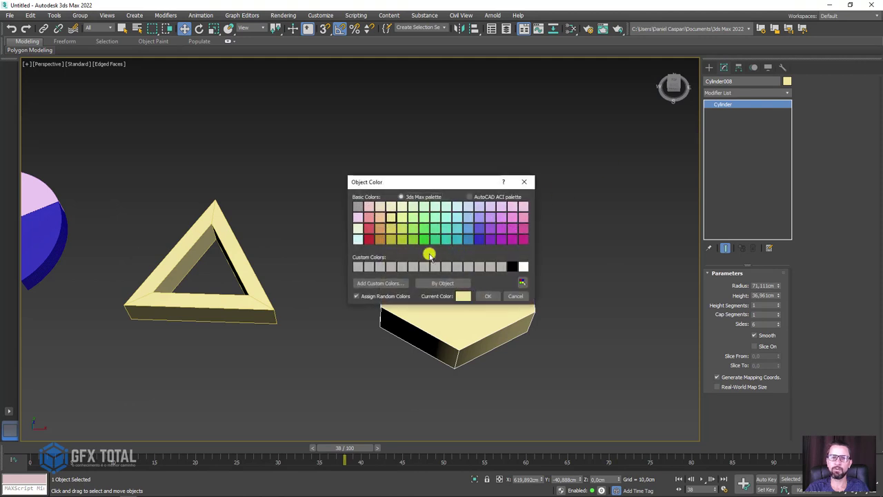
{"action": "left_click", "coordinate": [441, 238]}
{"action": "left_click", "coordinate": [478, 238]}
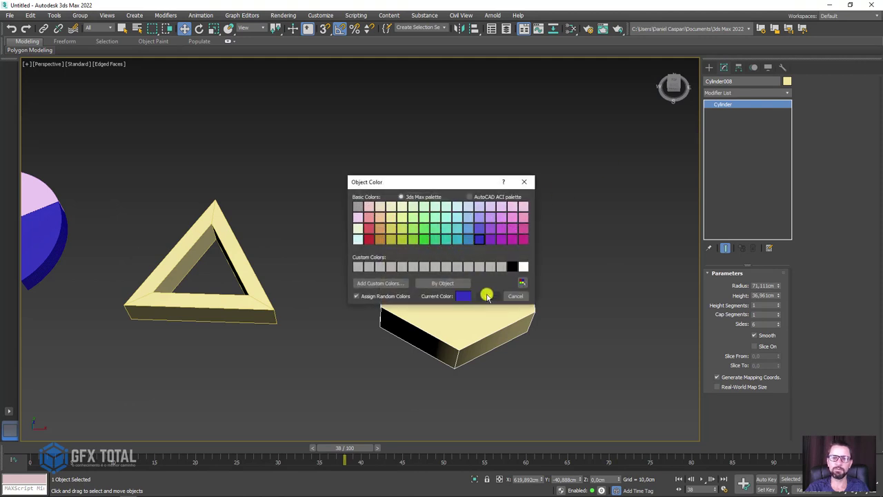
{"action": "left_click", "coordinate": [489, 296]}
{"action": "scroll", "coordinate": [458, 294], "scroll_direction": "up", "scroll_amount": 3}
{"action": "scroll", "coordinate": [448, 269], "scroll_direction": "up", "scroll_amount": 3}
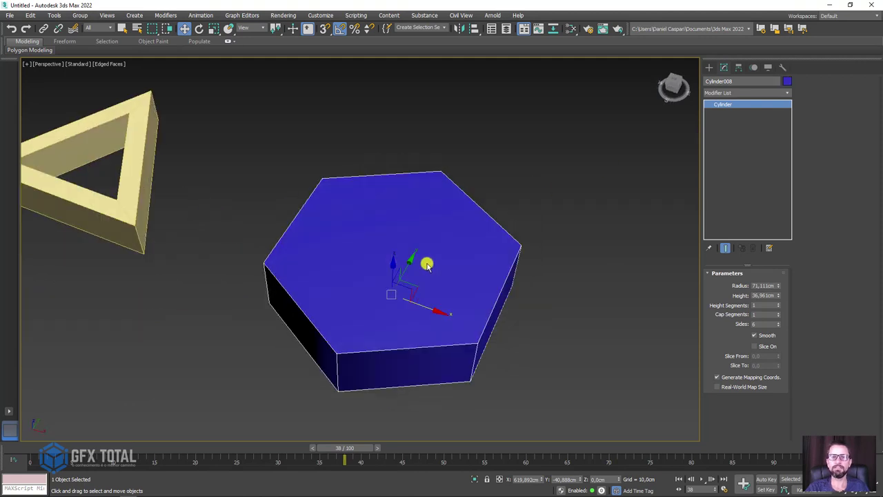
Step: Hollow the hexagon by shift-scaling its top polygon inward and deleting it
{"action": "key", "text": "e"}
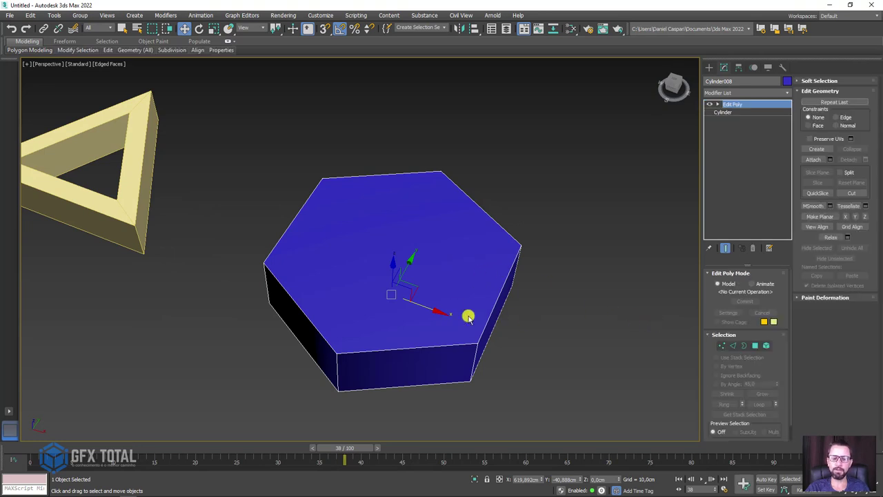
{"action": "key", "text": "4"}
{"action": "left_click", "coordinate": [381, 293]}
{"action": "middle_click_drag", "start_coordinate": [381, 293], "coordinate": [456, 305], "text": "alt"}
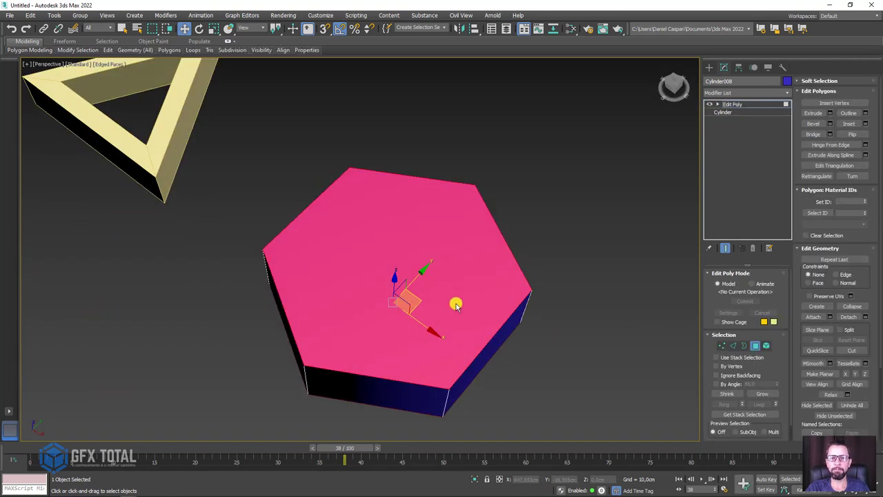
{"action": "key", "text": "r"}
{"action": "mouse_move", "coordinate": [390, 329]}
{"action": "left_mouse_down", "text": "shift"}
{"action": "mouse_move", "coordinate": [391, 318]}
{"action": "mouse_move", "coordinate": [391, 335]}
{"action": "left_mouse_up", "text": "shift"}
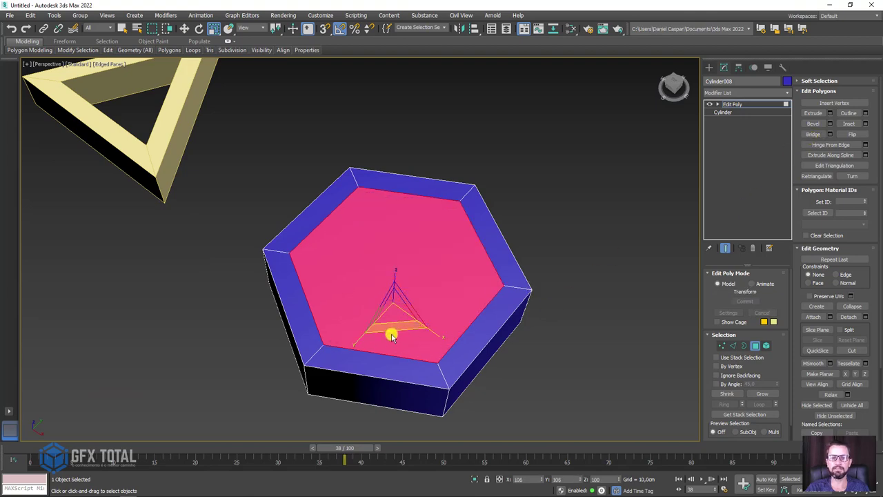
{"action": "key", "text": "Delete"}
Step: Delete every face except one wall, then cap that wall's open border
{"action": "mouse_move", "coordinate": [542, 248]}
{"action": "middle_mouse_down", "text": "alt"}
{"action": "mouse_move", "coordinate": [516, 289]}
{"action": "mouse_move", "coordinate": [584, 187]}
{"action": "middle_mouse_up", "text": "alt"}
{"action": "left_click_drag", "start_coordinate": [584, 145], "coordinate": [349, 434]}
{"action": "key", "text": "Delete"}
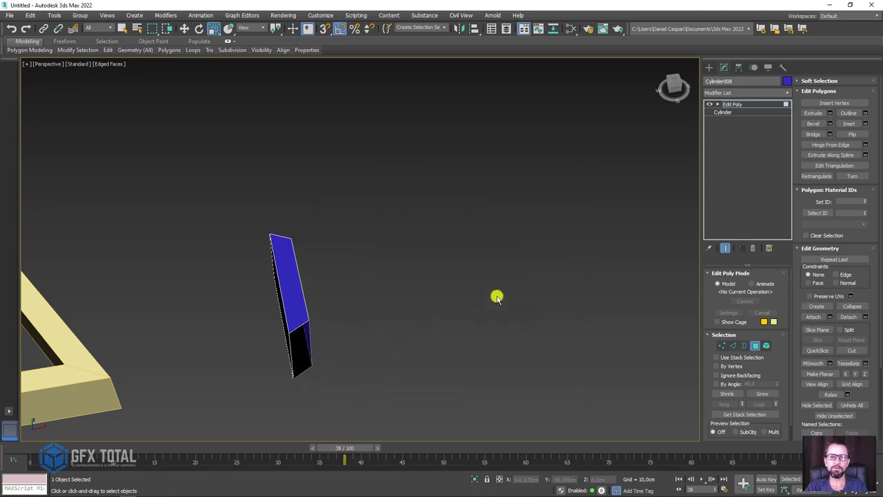
{"action": "left_click", "coordinate": [743, 347]}
{"action": "left_click_drag", "start_coordinate": [529, 168], "coordinate": [276, 424]}
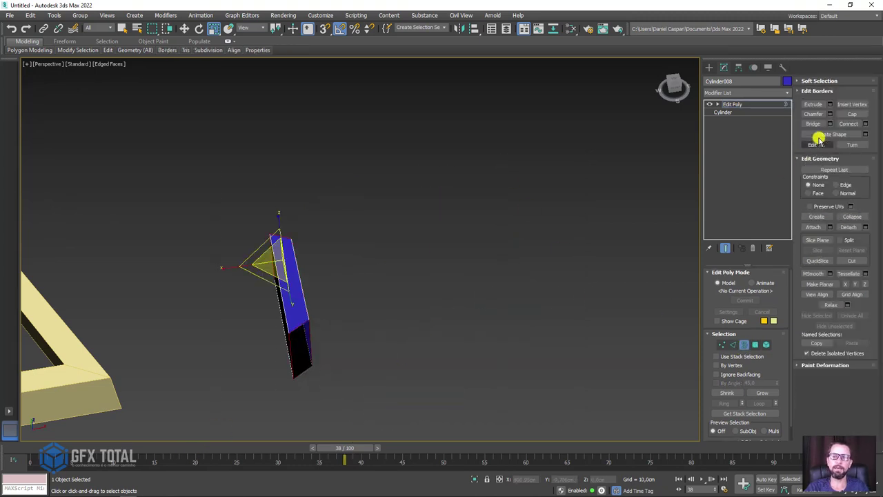
{"action": "left_click", "coordinate": [853, 115]}
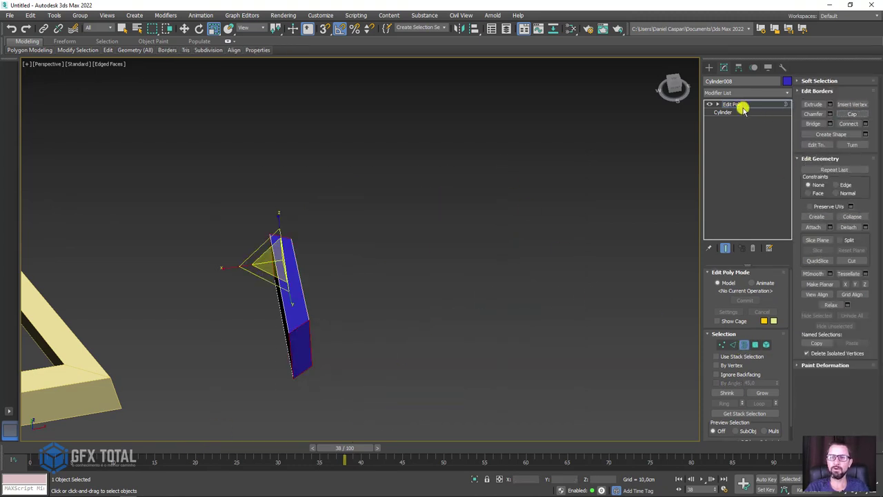
{"action": "left_click", "coordinate": [732, 103]}
{"action": "middle_click_drag", "start_coordinate": [448, 228], "coordinate": [505, 234], "text": "alt"}
{"action": "scroll", "coordinate": [446, 239], "scroll_direction": "down", "scroll_amount": 3}
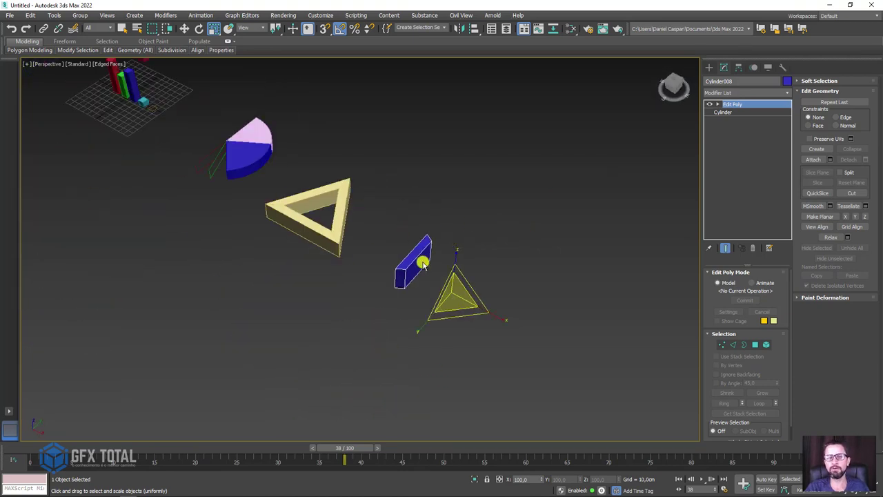
{"action": "mouse_move", "coordinate": [440, 260]}
{"action": "middle_mouse_down", "text": "alt"}
{"action": "mouse_move", "coordinate": [459, 282]}
{"action": "mouse_move", "coordinate": [473, 280]}
{"action": "mouse_move", "coordinate": [383, 288]}
{"action": "middle_mouse_up", "text": "alt"}
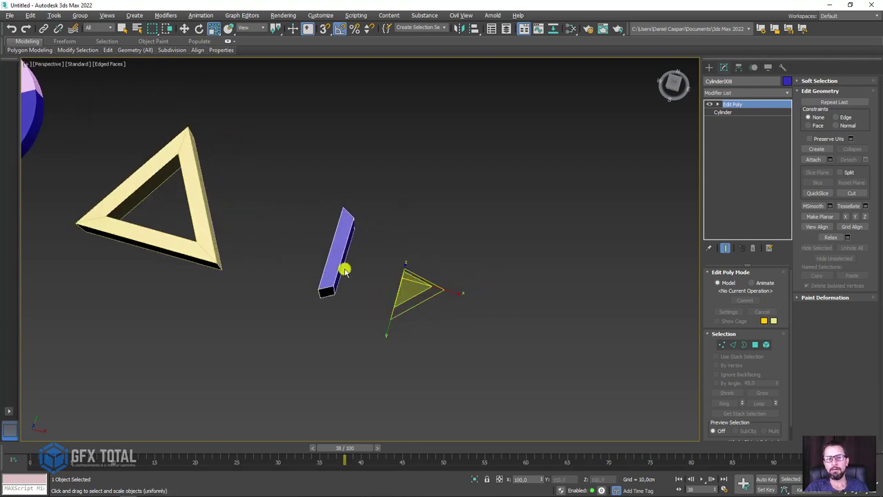
{"action": "mouse_move", "coordinate": [345, 272]}
{"action": "left_mouse_down"}
{"action": "mouse_move", "coordinate": [386, 197]}
{"action": "mouse_move", "coordinate": [521, 270]}
{"action": "mouse_move", "coordinate": [360, 345]}
{"action": "mouse_move", "coordinate": [343, 282]}
{"action": "left_mouse_up"}
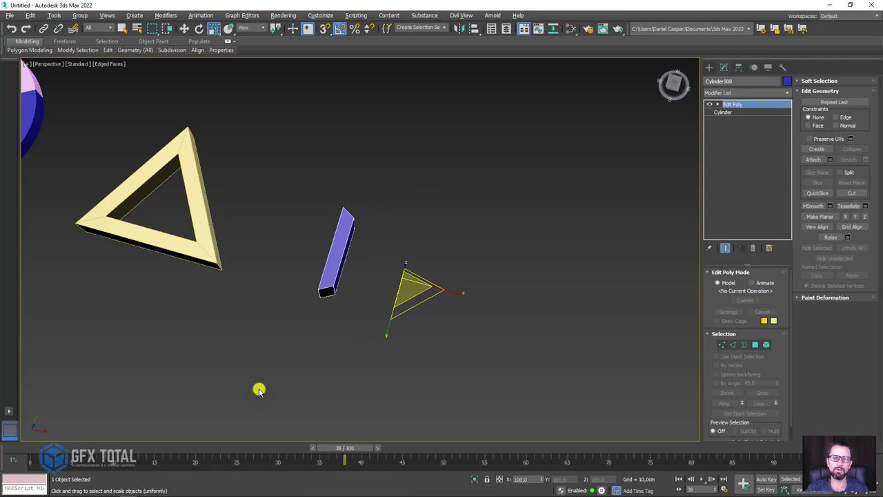
Step: Calculate 360/6 = 60 in Windows Calculator, then close it
{"action": "left_click", "coordinate": [8, 489]}
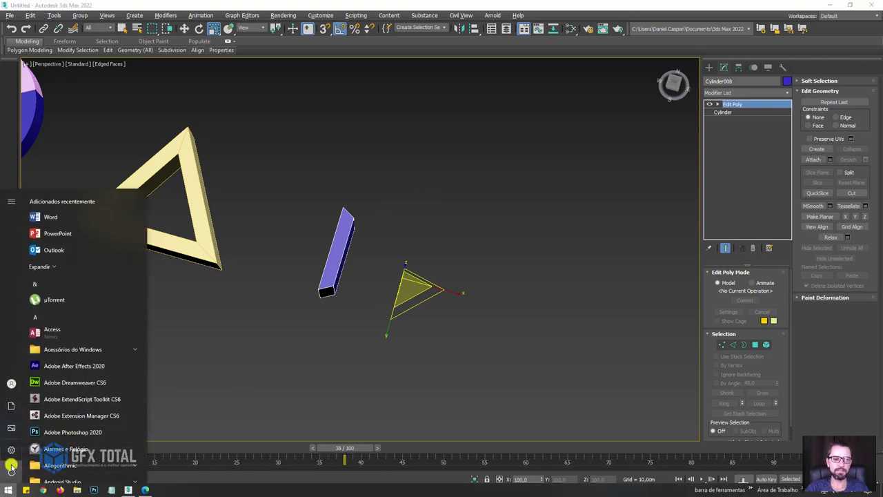
{"action": "type", "text": "cal"}
{"action": "key", "text": "Return"}
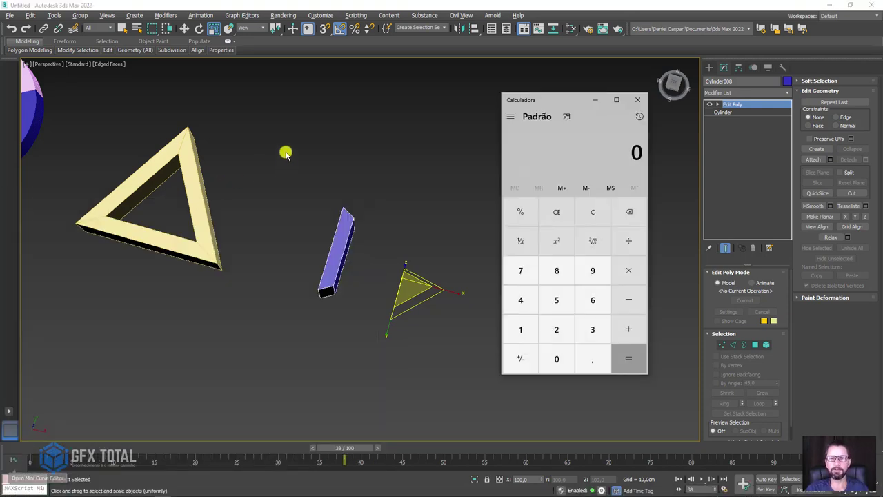
{"action": "type", "text": "360"}
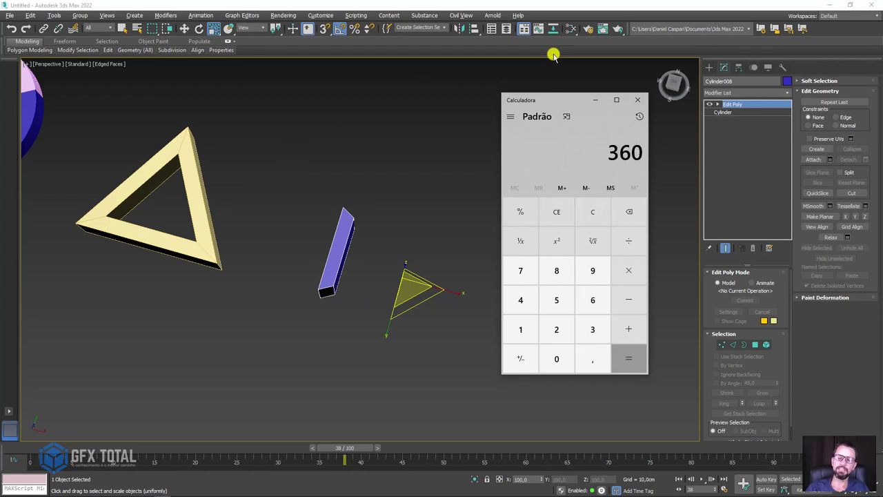
{"action": "type", "text": "/6"}
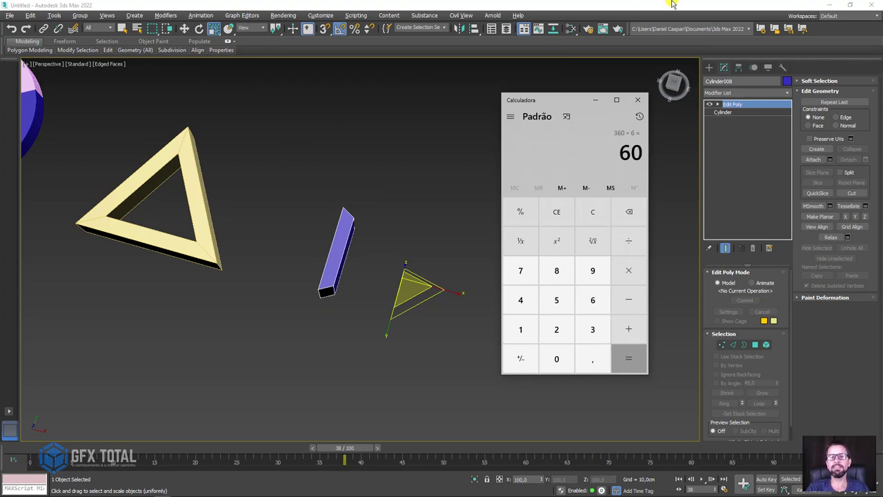
{"action": "left_click", "coordinate": [637, 99]}
{"action": "scroll", "coordinate": [422, 282], "scroll_direction": "up", "scroll_amount": 3}
{"action": "scroll", "coordinate": [422, 282], "scroll_direction": "up", "scroll_amount": 2}
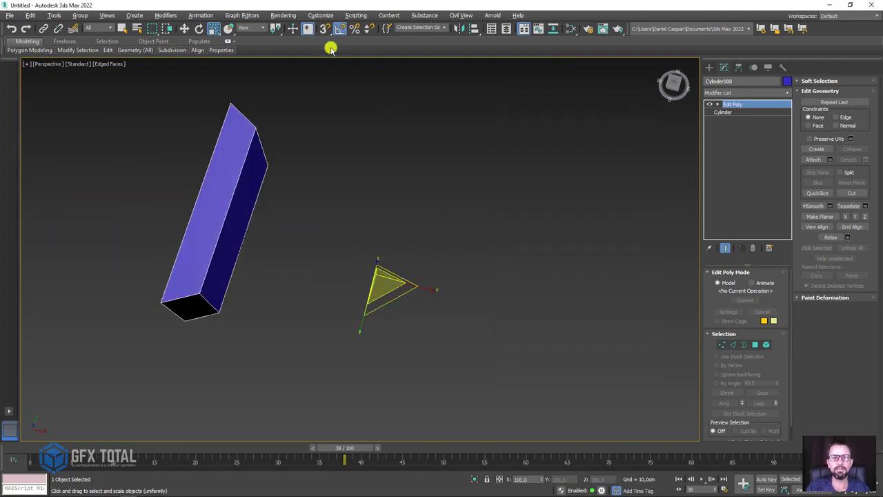
{"action": "left_click", "coordinate": [197, 28]}
{"action": "scroll", "coordinate": [424, 262], "scroll_direction": "down", "scroll_amount": 2}
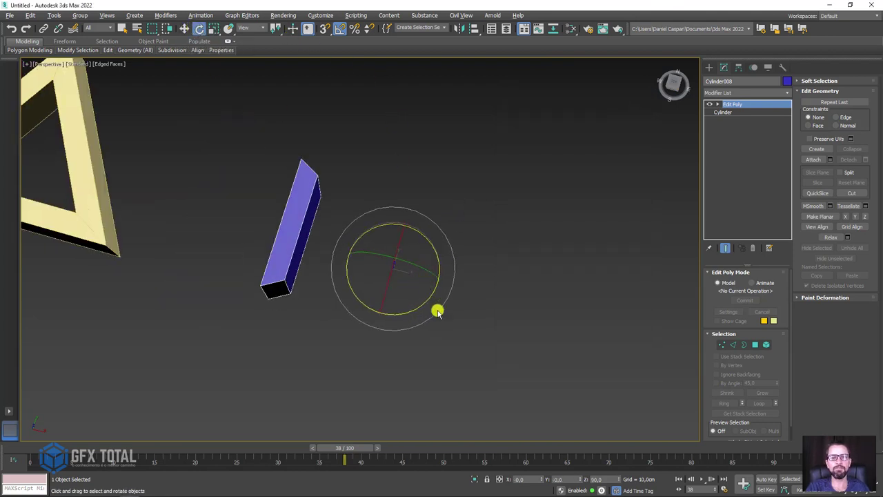
{"action": "scroll", "coordinate": [437, 331], "scroll_direction": "down", "scroll_amount": 2}
{"action": "left_click_drag", "start_coordinate": [423, 357], "coordinate": [411, 364], "text": "shift"}
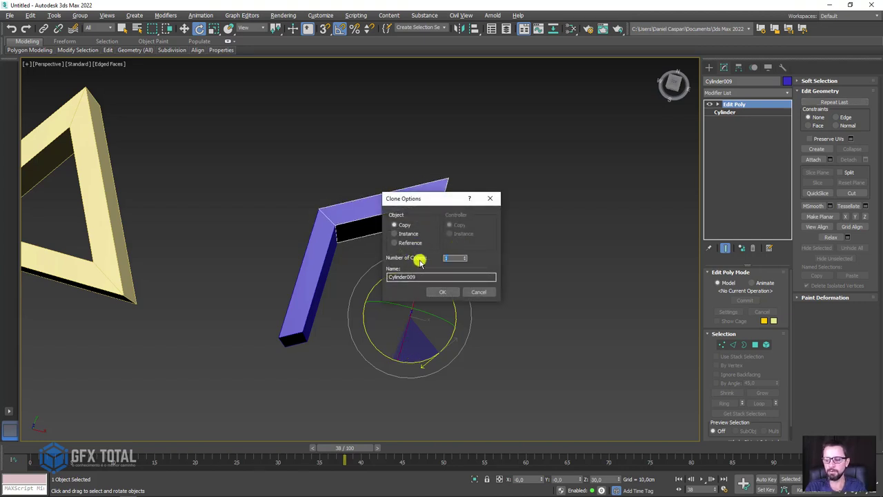
{"action": "type", "text": "5"}
{"action": "left_click", "coordinate": [442, 291]}
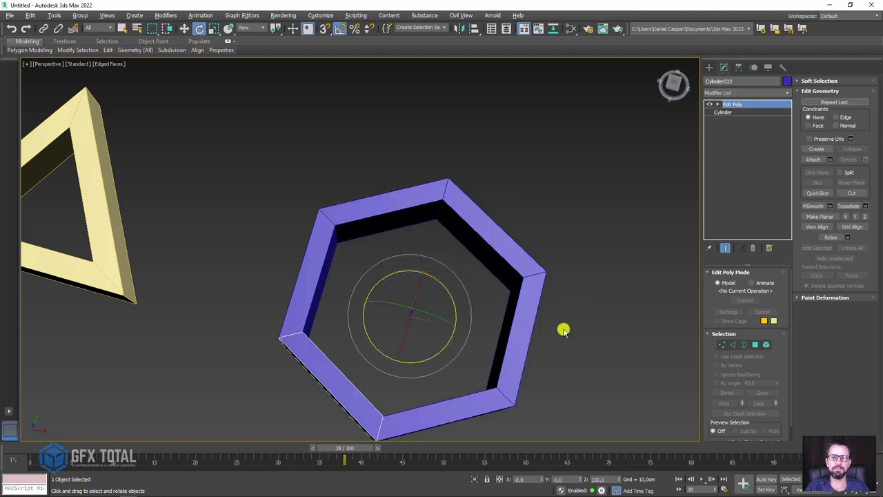
{"action": "mouse_move", "coordinate": [564, 330]}
{"action": "middle_mouse_down", "text": "alt"}
{"action": "mouse_move", "coordinate": [562, 247]}
{"action": "mouse_move", "coordinate": [540, 287]}
{"action": "mouse_move", "coordinate": [519, 151]}
{"action": "middle_mouse_up", "text": "alt"}
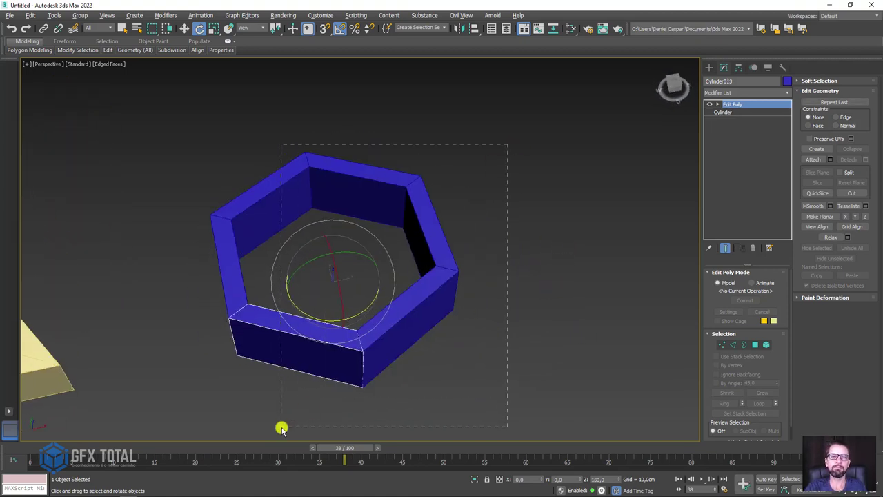
{"action": "key", "text": "ctrl+z"}
{"action": "left_click_drag", "start_coordinate": [339, 255], "coordinate": [221, 327]}
{"action": "mouse_move", "coordinate": [247, 311]}
{"action": "middle_mouse_down", "text": "alt"}
{"action": "mouse_move", "coordinate": [390, 282]}
{"action": "mouse_move", "coordinate": [436, 312]}
{"action": "mouse_move", "coordinate": [427, 297]}
{"action": "middle_mouse_up", "text": "alt"}
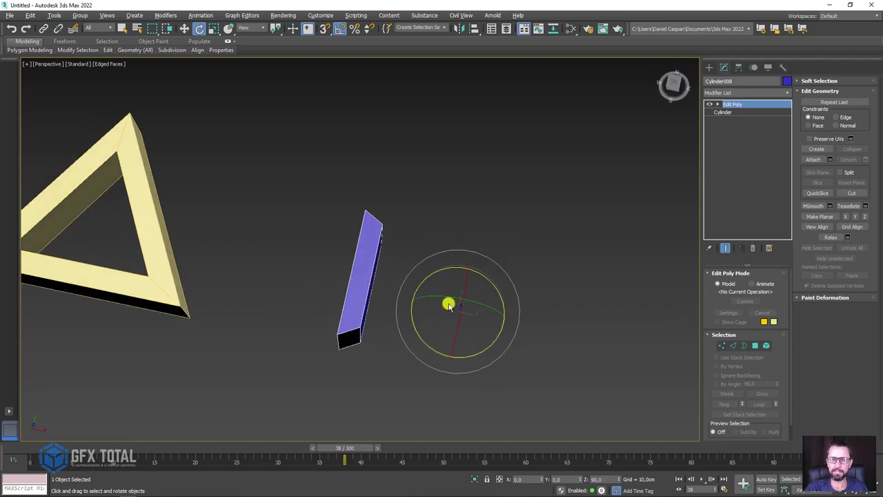
Step: Add a Slice modifier along Y and rotate its slice plane 90° to lie horizontal
{"action": "left_click", "coordinate": [788, 93]}
{"action": "left_click_drag", "start_coordinate": [786, 108], "coordinate": [786, 270]}
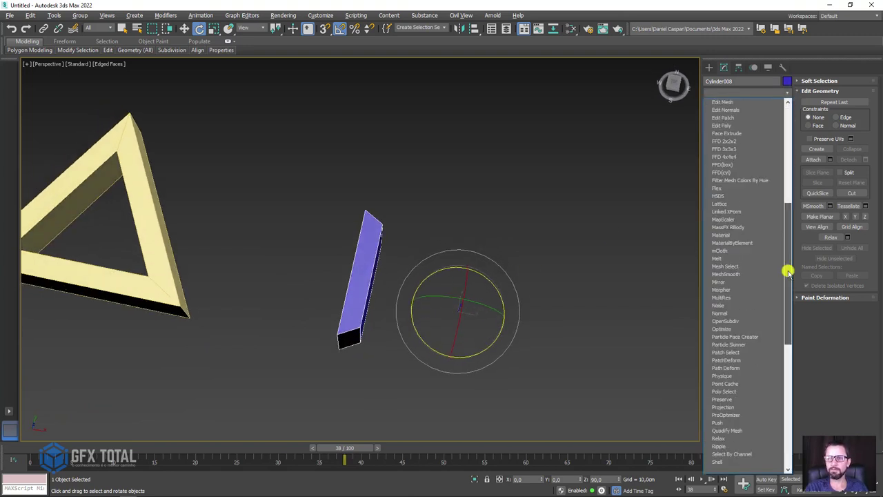
{"action": "scroll", "coordinate": [749, 290], "scroll_direction": "down", "scroll_amount": 5}
{"action": "left_click", "coordinate": [725, 219]}
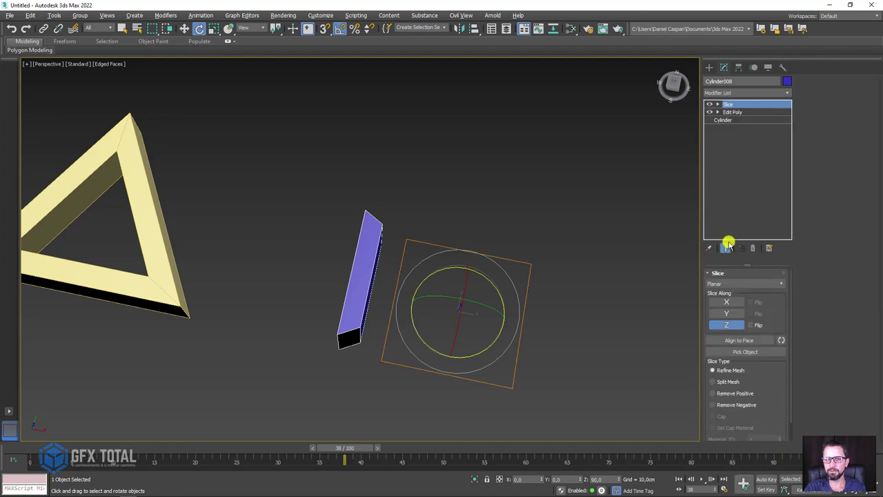
{"action": "left_click", "coordinate": [738, 313]}
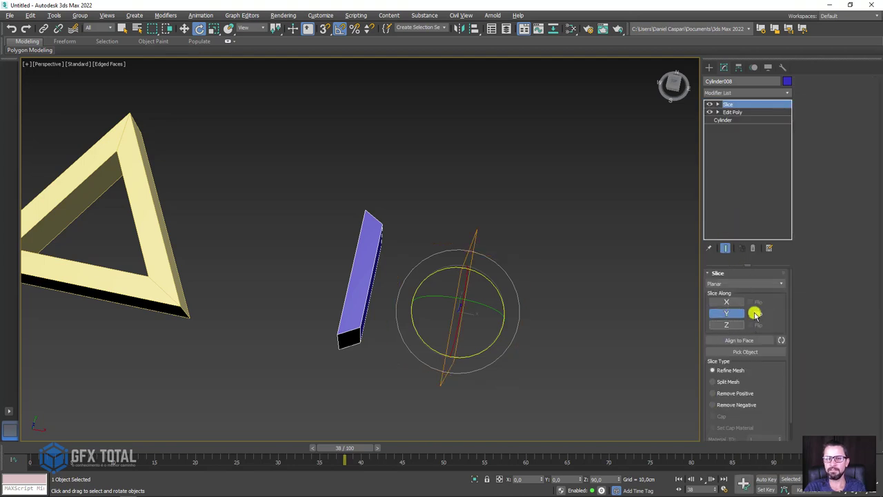
{"action": "left_click", "coordinate": [718, 104]}
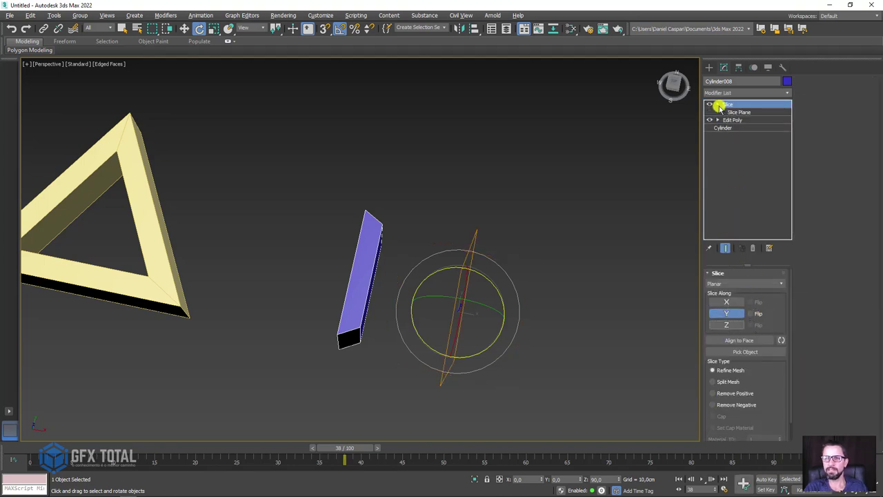
{"action": "left_click", "coordinate": [735, 112]}
{"action": "left_click_drag", "start_coordinate": [472, 355], "coordinate": [514, 349]}
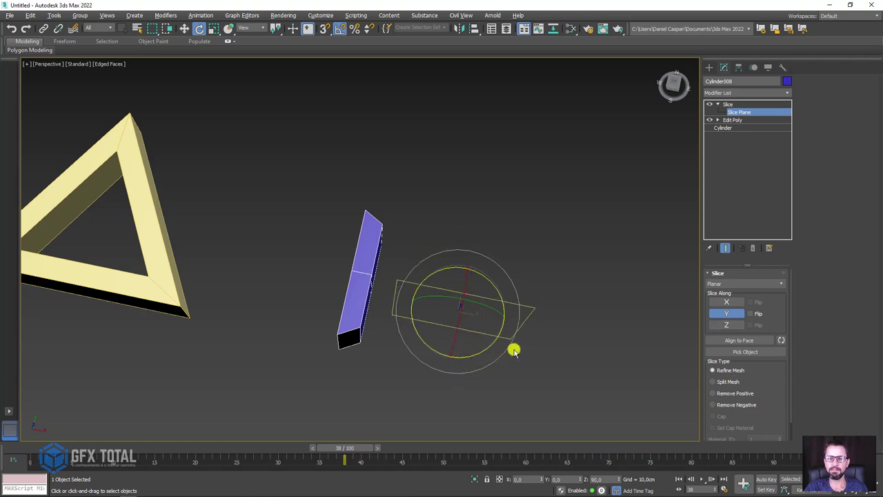
{"action": "middle_click_drag", "start_coordinate": [516, 354], "coordinate": [630, 324], "text": "alt"}
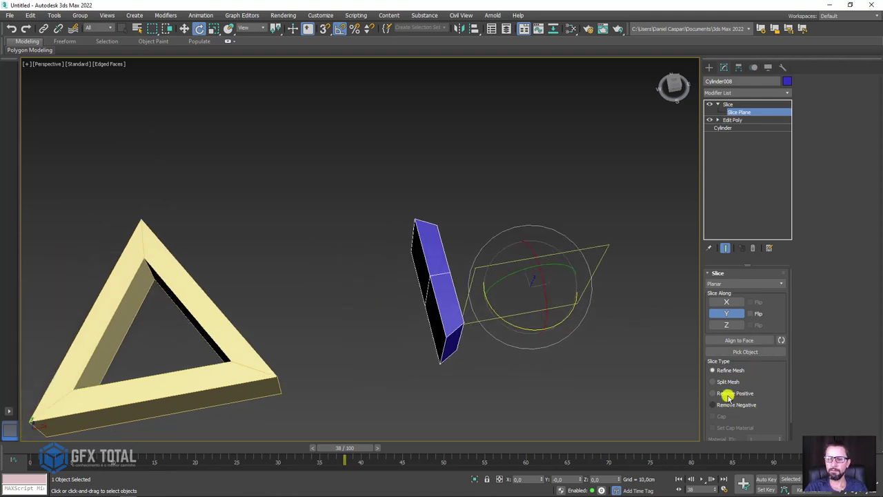
Step: Set the Slice to Remove Negative and tilt the slice plane slightly
{"action": "left_click", "coordinate": [728, 404]}
{"action": "scroll", "coordinate": [625, 384], "scroll_direction": "up", "scroll_amount": 2}
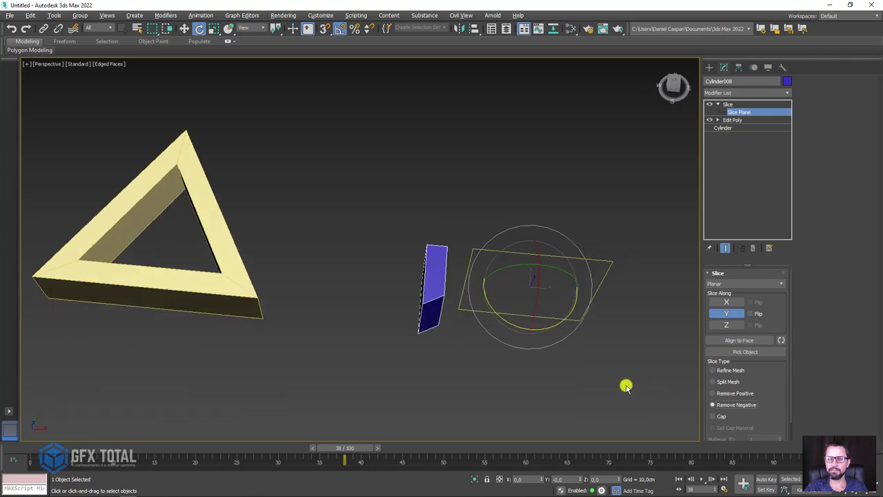
{"action": "scroll", "coordinate": [641, 291], "scroll_direction": "up", "scroll_amount": 2}
{"action": "scroll", "coordinate": [641, 292], "scroll_direction": "up", "scroll_amount": 2}
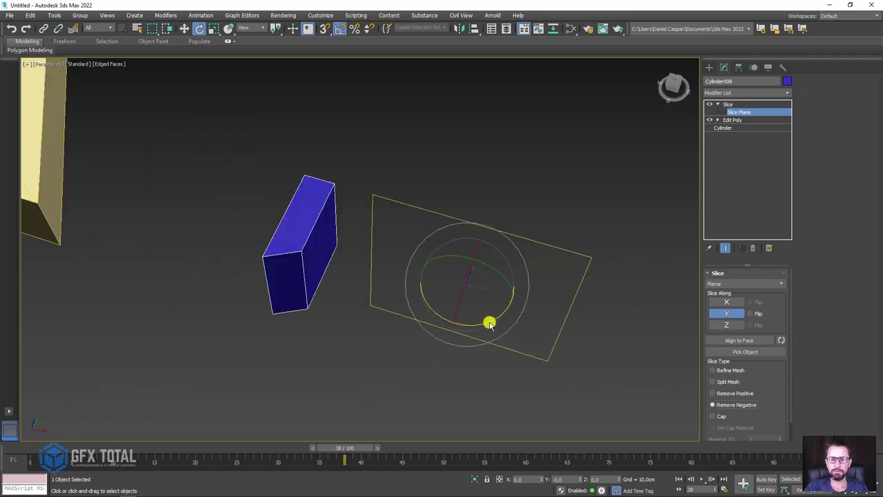
{"action": "left_click_drag", "start_coordinate": [489, 323], "coordinate": [506, 319]}
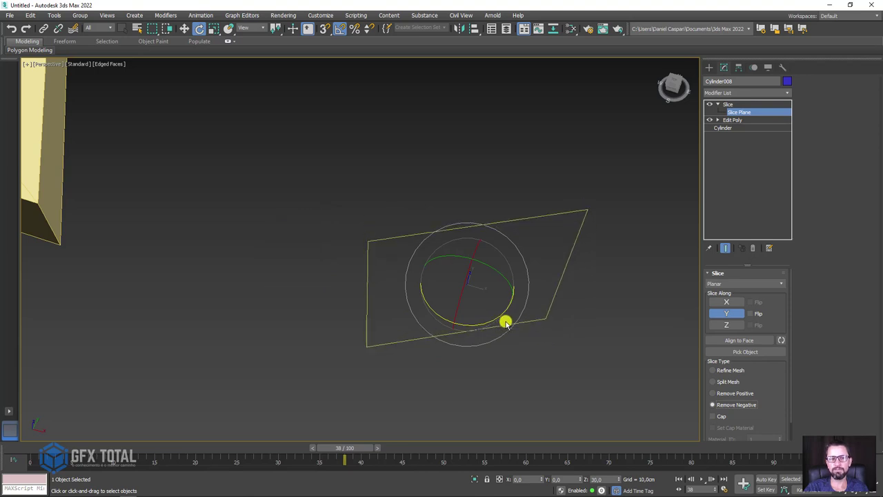
Step: Auto Key the slice plane from hidden at frame 0 to fully shown at frame 10
{"action": "mouse_move", "coordinate": [352, 450]}
{"action": "left_mouse_down"}
{"action": "mouse_move", "coordinate": [38, 449]}
{"action": "mouse_move", "coordinate": [135, 450]}
{"action": "left_mouse_up"}
{"action": "left_click", "coordinate": [766, 479]}
{"action": "left_click_drag", "start_coordinate": [496, 321], "coordinate": [472, 330]}
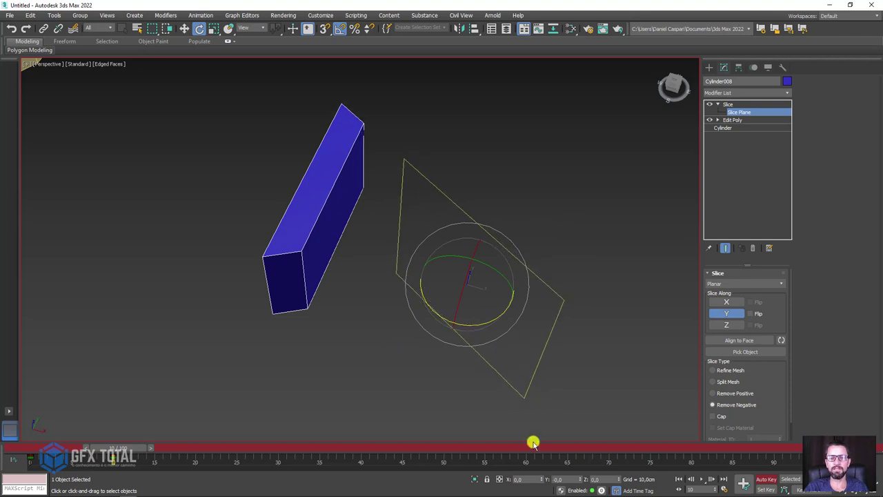
{"action": "left_click", "coordinate": [758, 479]}
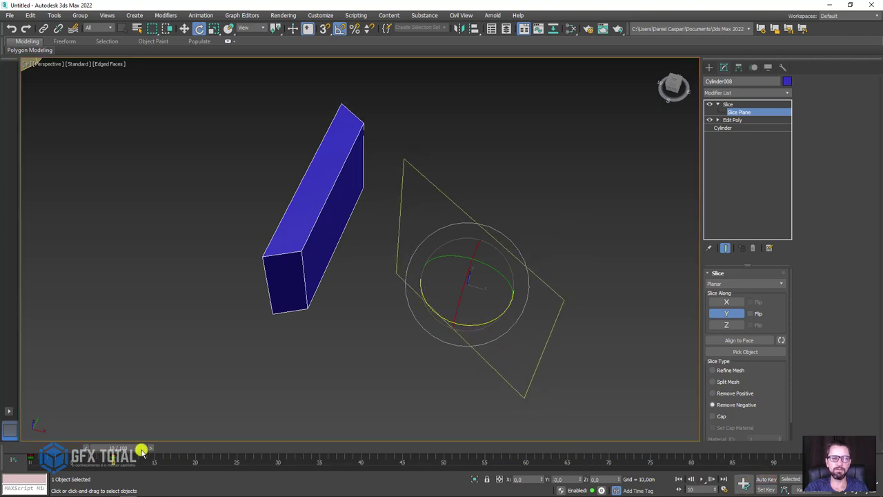
{"action": "mouse_move", "coordinate": [142, 450]}
{"action": "left_mouse_down"}
{"action": "mouse_move", "coordinate": [18, 449]}
{"action": "mouse_move", "coordinate": [536, 452]}
{"action": "left_mouse_up"}
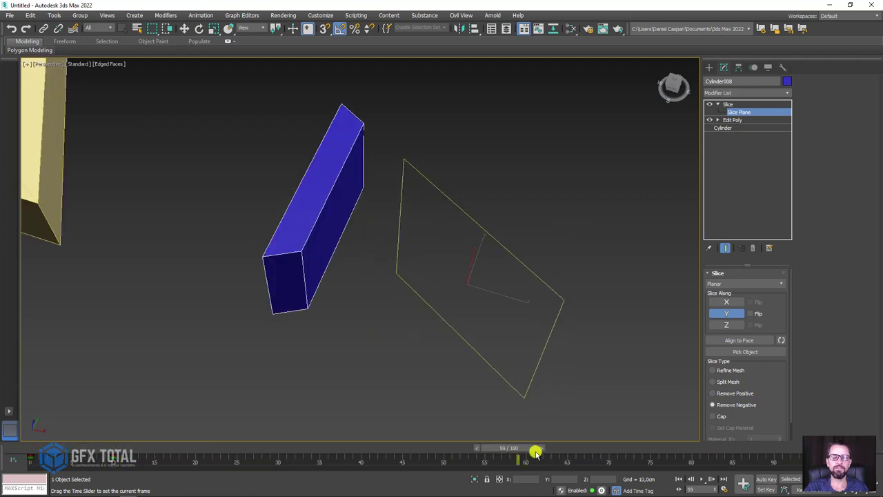
{"action": "key", "text": "e"}
{"action": "middle_click_drag", "start_coordinate": [323, 178], "coordinate": [396, 301], "text": "alt"}
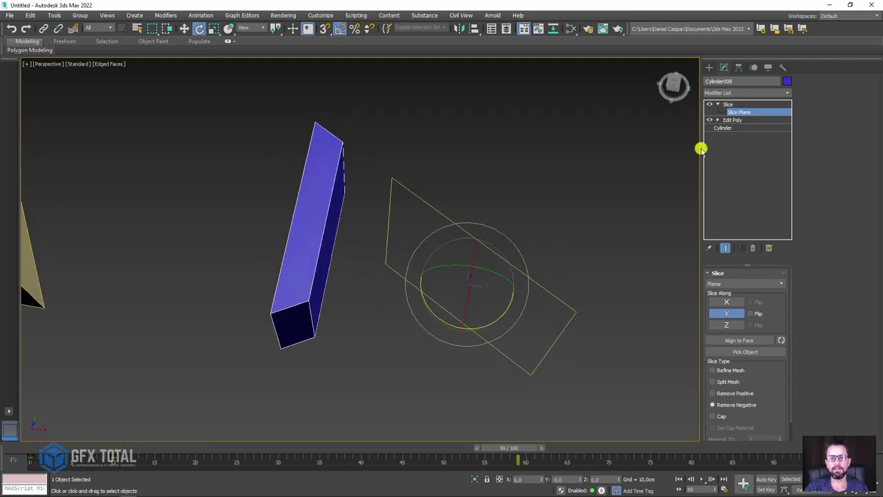
{"action": "left_click", "coordinate": [729, 103]}
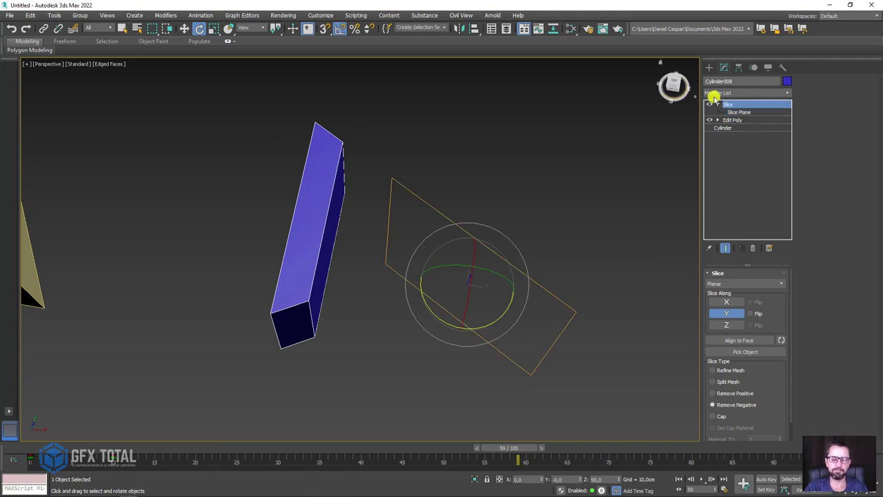
{"action": "left_click", "coordinate": [717, 104]}
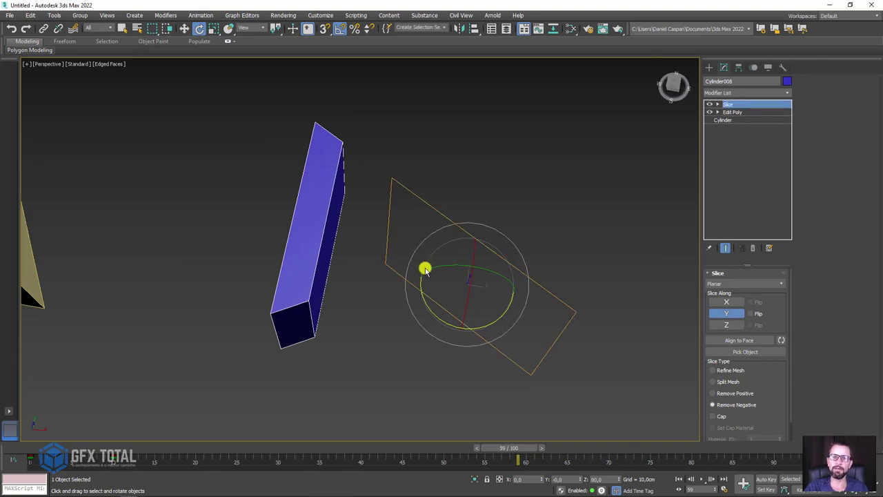
Step: Add Edit Poly above the Slice and rotate-clone the last wall to close the hexagon
{"action": "key", "text": "ctrl+e"}
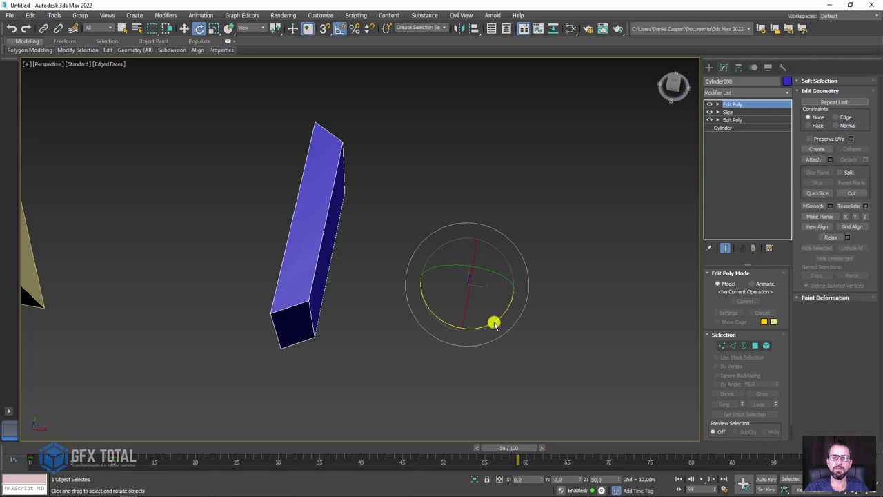
{"action": "left_click_drag", "start_coordinate": [494, 323], "coordinate": [468, 332], "text": "shift"}
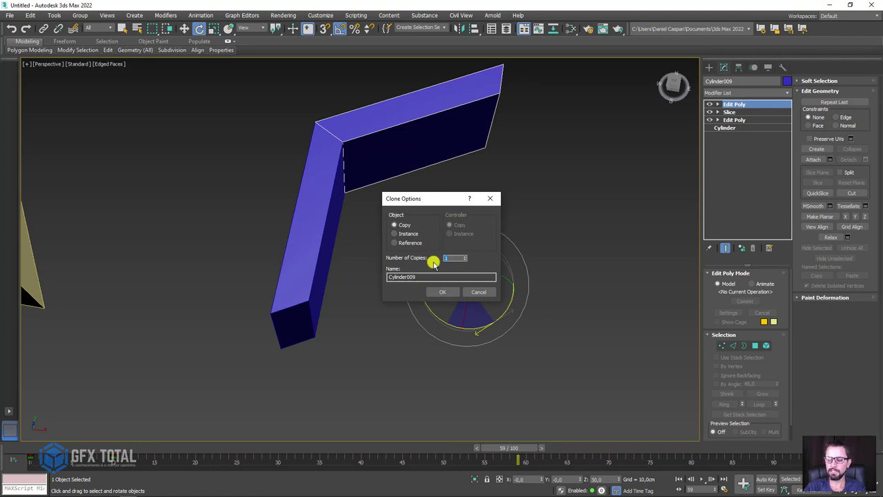
{"action": "left_click", "coordinate": [442, 291]}
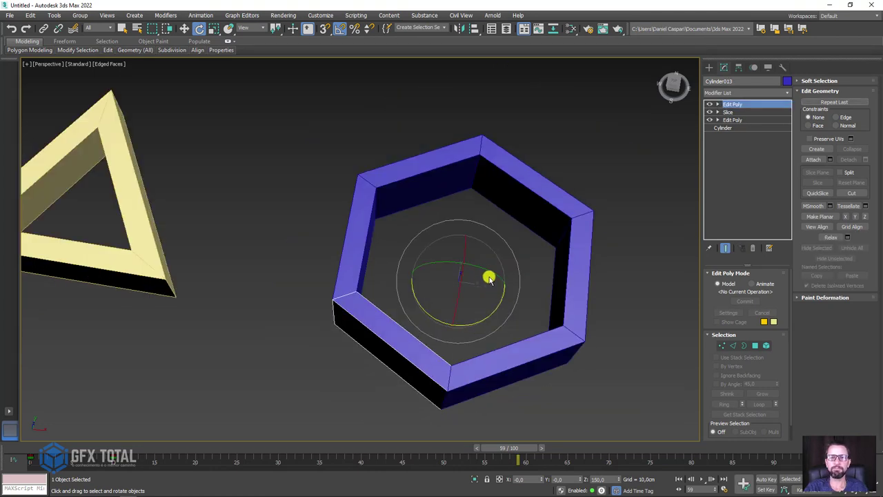
{"action": "mouse_move", "coordinate": [488, 278]}
{"action": "middle_mouse_down", "text": "alt"}
{"action": "mouse_move", "coordinate": [449, 252]}
{"action": "mouse_move", "coordinate": [556, 122]}
{"action": "middle_mouse_up", "text": "alt"}
Step: Shift the selected walls' slice keys from frame 10 to 20, then to 20–30
{"action": "left_click_drag", "start_coordinate": [283, 329], "coordinate": [449, 149]}
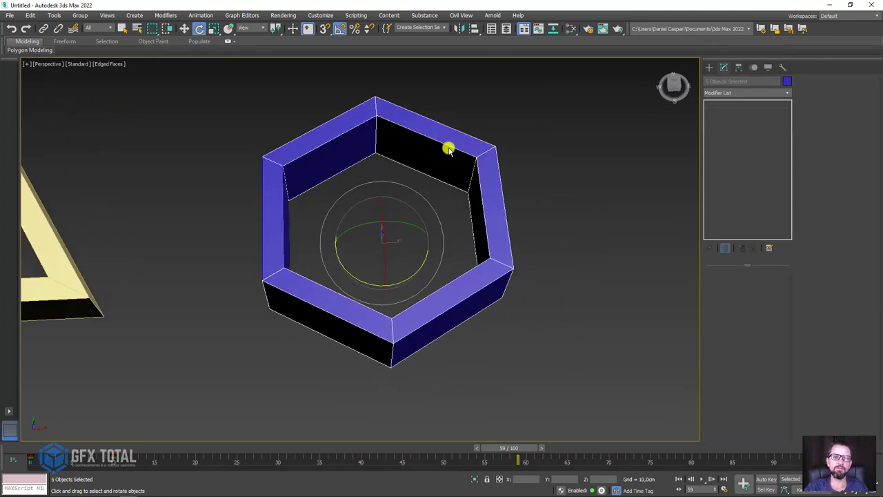
{"action": "left_click_drag", "start_coordinate": [227, 393], "coordinate": [215, 360], "text": "ctrl"}
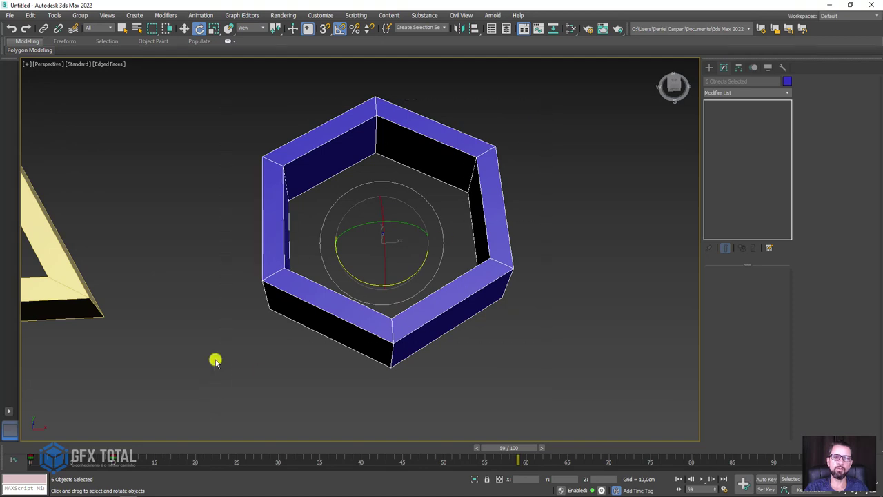
{"action": "left_click", "coordinate": [121, 457]}
{"action": "key", "text": "ctrl+z"}
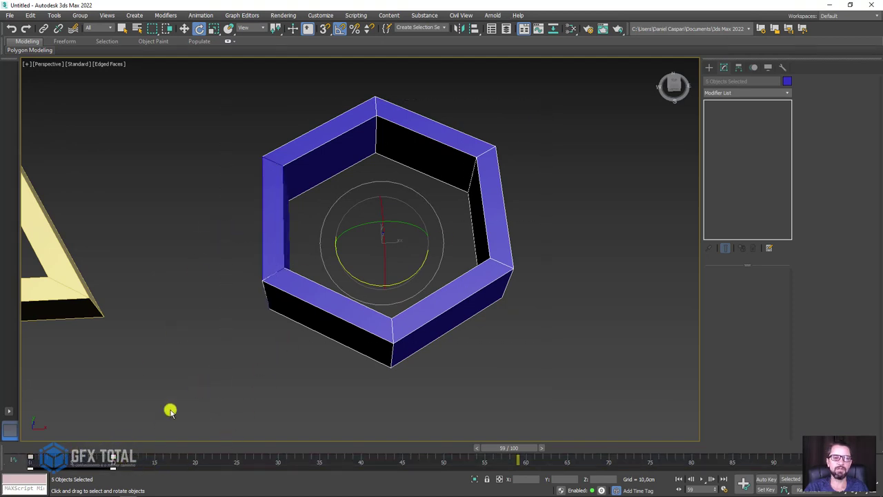
{"action": "left_click_drag", "start_coordinate": [114, 464], "coordinate": [197, 464]}
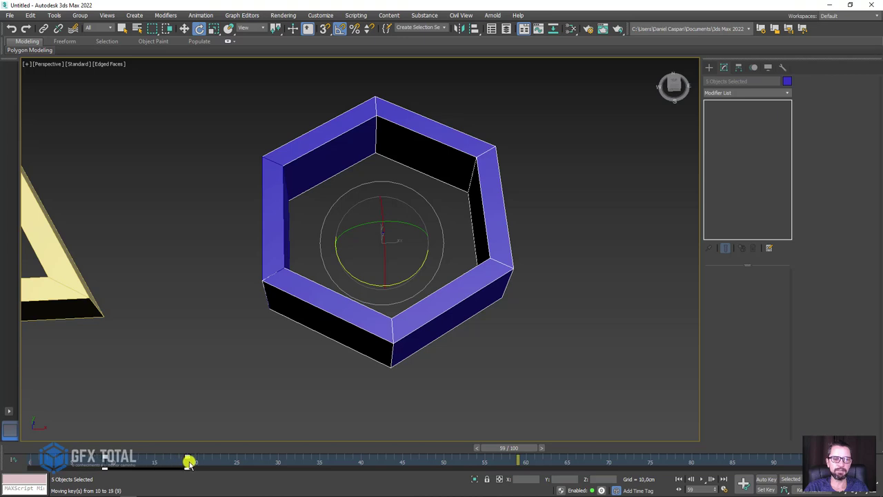
{"action": "left_click", "coordinate": [300, 147], "text": "alt"}
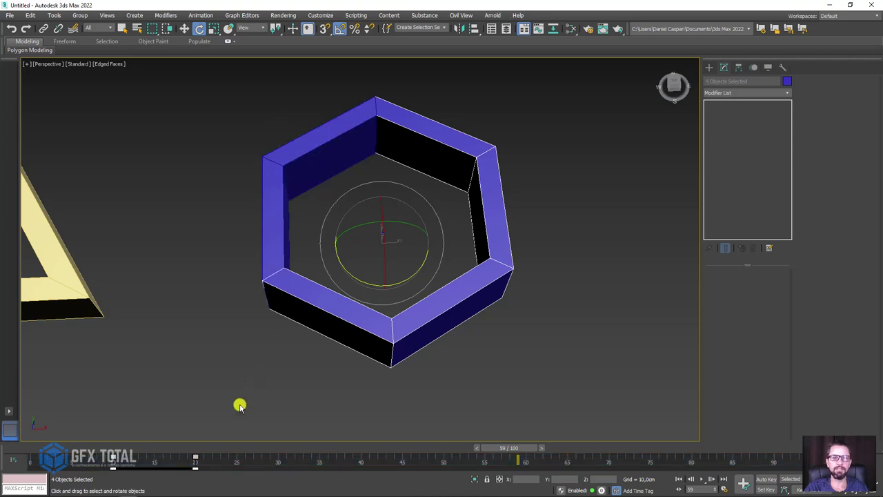
{"action": "left_click_drag", "start_coordinate": [197, 463], "coordinate": [278, 463]}
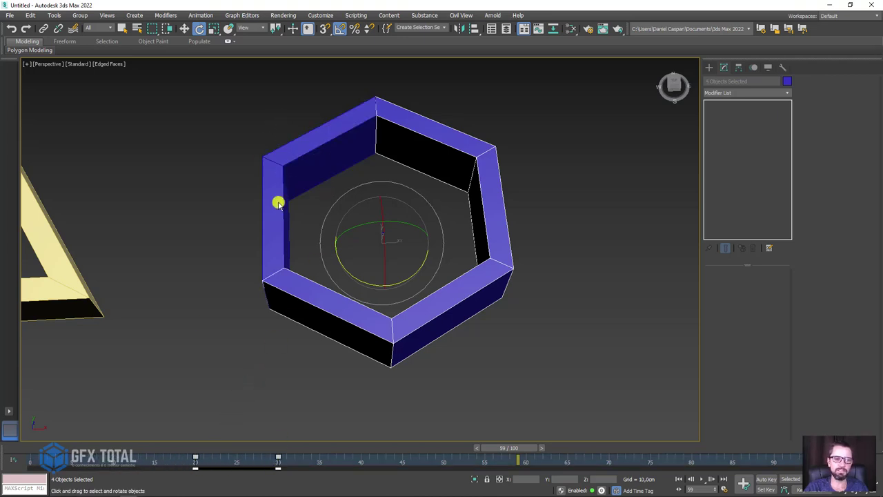
Step: Push the remaining walls' keys later, ending the last wall at frames 52–62, and scrub to check
{"action": "left_click_drag", "start_coordinate": [278, 131], "coordinate": [419, 179]}
{"action": "left_click_drag", "start_coordinate": [278, 463], "coordinate": [445, 463]}
{"action": "left_click", "coordinate": [485, 222], "text": "alt"}
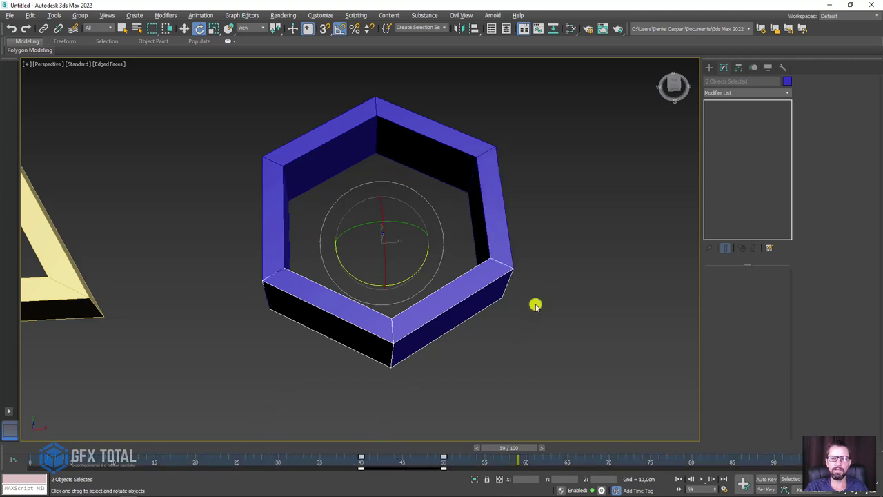
{"action": "left_click", "coordinate": [472, 258]}
{"action": "left_click_drag", "start_coordinate": [363, 461], "coordinate": [448, 461]}
{"action": "mouse_move", "coordinate": [511, 448]}
{"action": "left_mouse_down"}
{"action": "mouse_move", "coordinate": [250, 444]}
{"action": "mouse_move", "coordinate": [580, 449]}
{"action": "mouse_move", "coordinate": [107, 448]}
{"action": "mouse_move", "coordinate": [543, 444]}
{"action": "left_mouse_up"}
{"action": "key", "text": "e"}
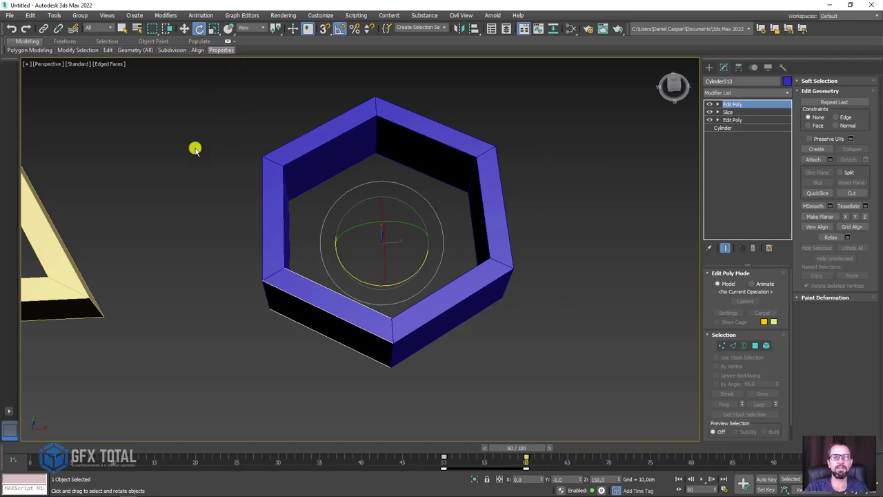
Step: Non-uniform scale-clone all six walls into a smaller nested hexagon frame and preview it
{"action": "left_click_drag", "start_coordinate": [251, 109], "coordinate": [545, 357]}
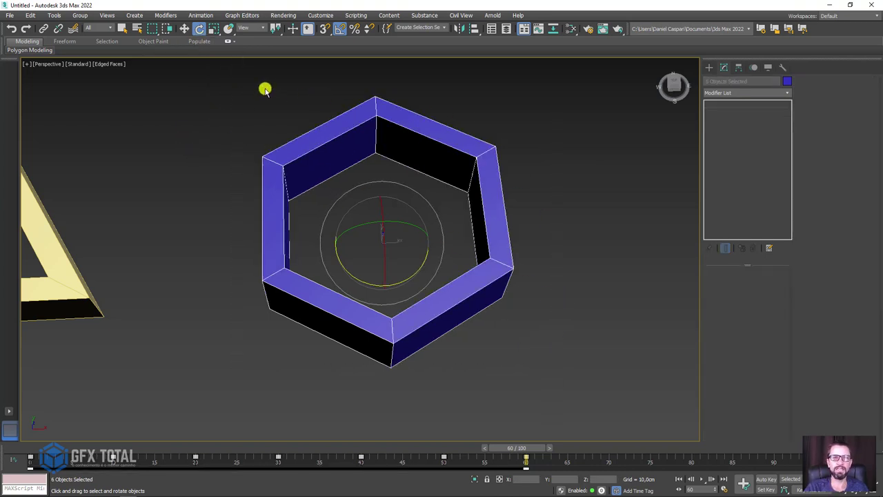
{"action": "left_click", "coordinate": [214, 30]}
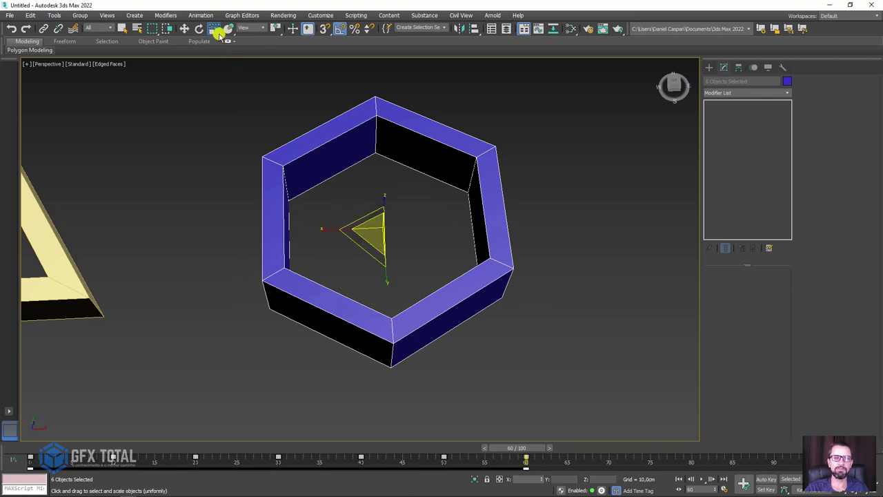
{"action": "left_click", "coordinate": [219, 35]}
{"action": "left_click_drag", "start_coordinate": [361, 253], "coordinate": [410, 272], "text": "shift"}
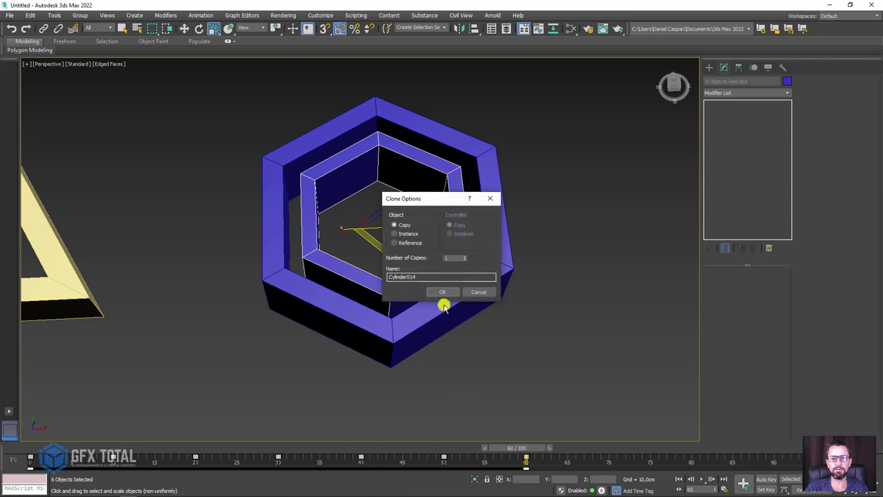
{"action": "left_click", "coordinate": [423, 290]}
{"action": "left_click_drag", "start_coordinate": [530, 448], "coordinate": [541, 445]}
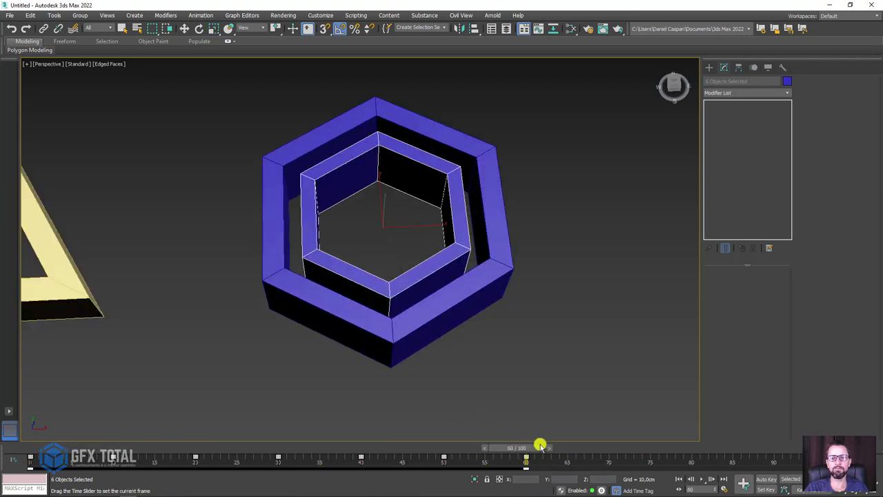
{"action": "left_click_drag", "start_coordinate": [547, 462], "coordinate": [55, 463]}
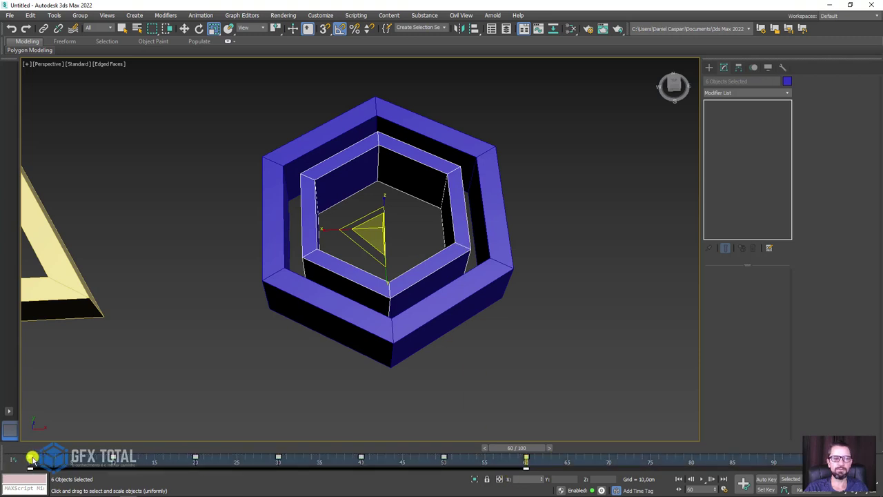
Step: Shift the inner frame's slice keys ten frames later and scrub from frame 0 to 71
{"action": "left_click_drag", "start_coordinate": [33, 459], "coordinate": [113, 466]}
{"action": "mouse_move", "coordinate": [27, 451]}
{"action": "left_mouse_down"}
{"action": "mouse_move", "coordinate": [501, 450]}
{"action": "mouse_move", "coordinate": [198, 444]}
{"action": "mouse_move", "coordinate": [419, 450]}
{"action": "left_mouse_up"}
{"action": "scroll", "coordinate": [455, 221], "scroll_direction": "up", "scroll_amount": 5}
{"action": "left_click", "coordinate": [458, 211]}
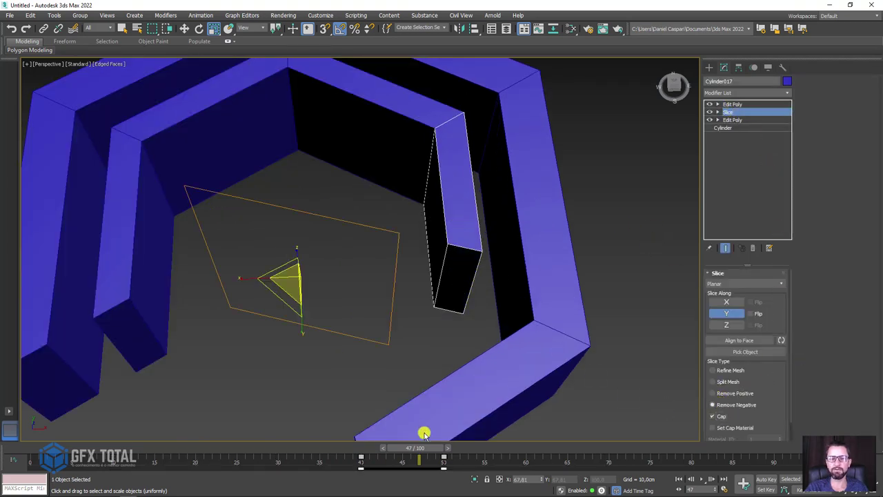
{"action": "mouse_move", "coordinate": [424, 449]}
{"action": "left_mouse_down"}
{"action": "mouse_move", "coordinate": [31, 449]}
{"action": "mouse_move", "coordinate": [612, 449]}
{"action": "left_mouse_up"}
{"action": "middle_click_drag", "start_coordinate": [227, 354], "coordinate": [377, 324]}
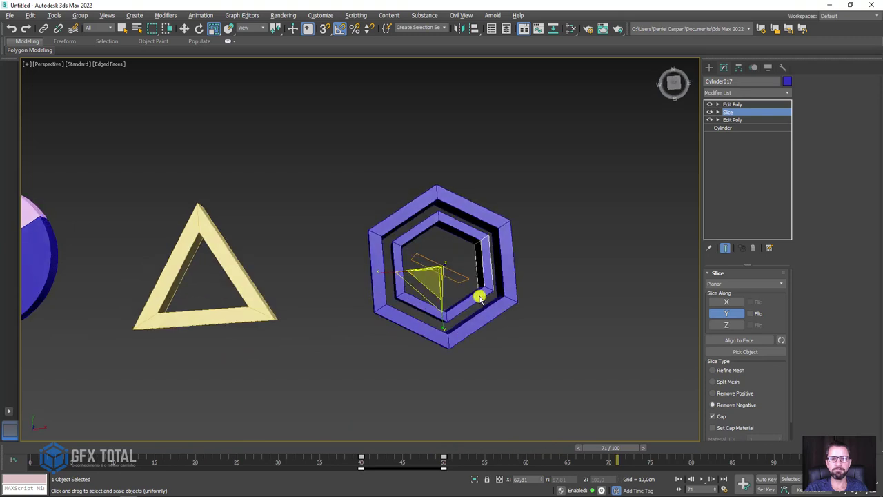
{"action": "scroll", "coordinate": [461, 269], "scroll_direction": "up", "scroll_amount": 3}
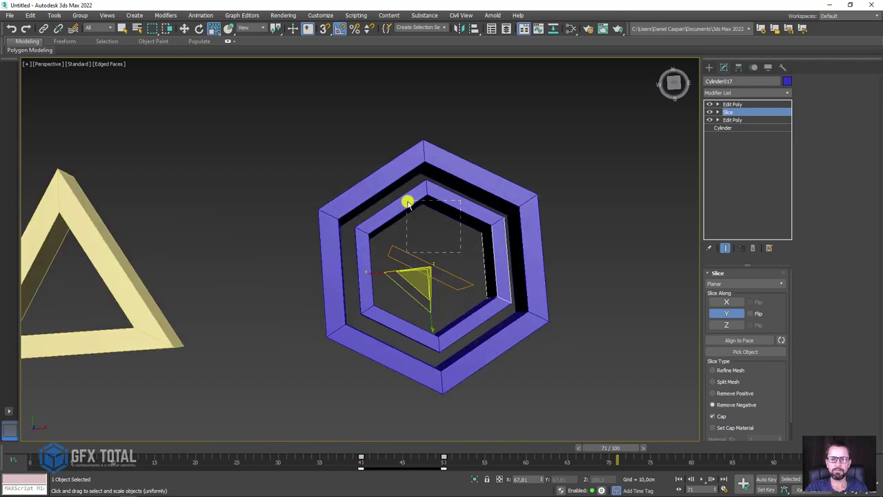
Step: Clone the inner frame's six wall pieces as a smaller third frame and delay its keys further along the track bar
{"action": "left_click_drag", "start_coordinate": [408, 202], "coordinate": [399, 262]}
{"action": "left_click_drag", "start_coordinate": [368, 314], "coordinate": [369, 312]}
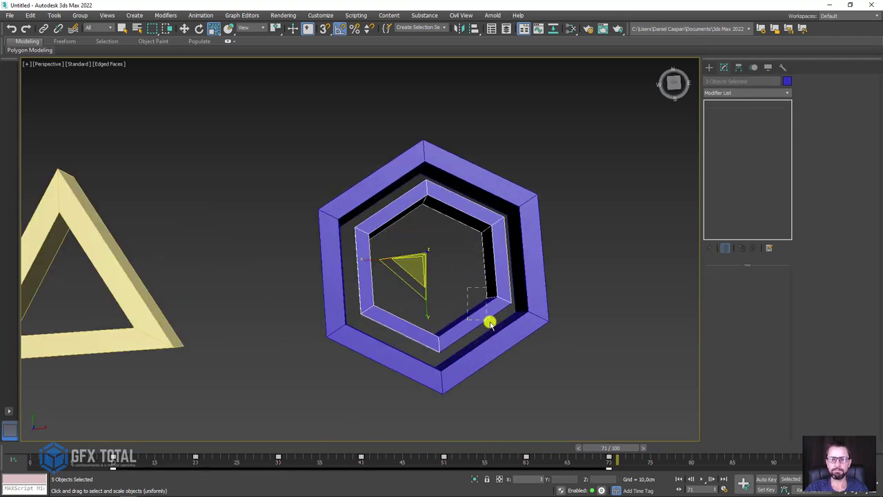
{"action": "left_click_drag", "start_coordinate": [489, 322], "coordinate": [489, 322]}
{"action": "scroll", "coordinate": [411, 293], "scroll_direction": "up", "scroll_amount": 3}
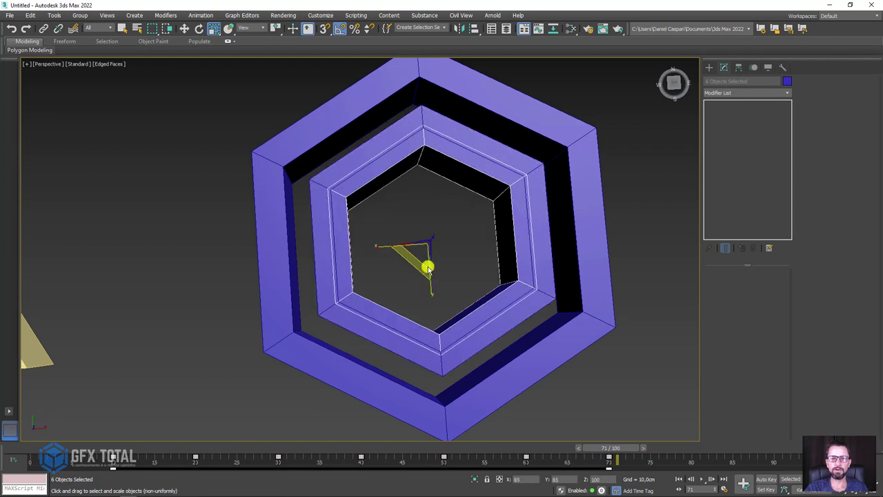
{"action": "left_click_drag", "start_coordinate": [428, 268], "coordinate": [449, 258], "text": "shift"}
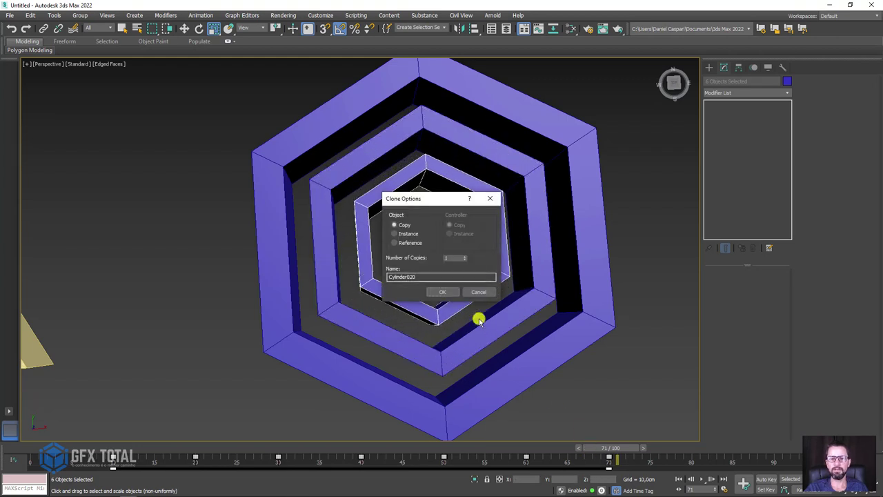
{"action": "left_click", "coordinate": [449, 292]}
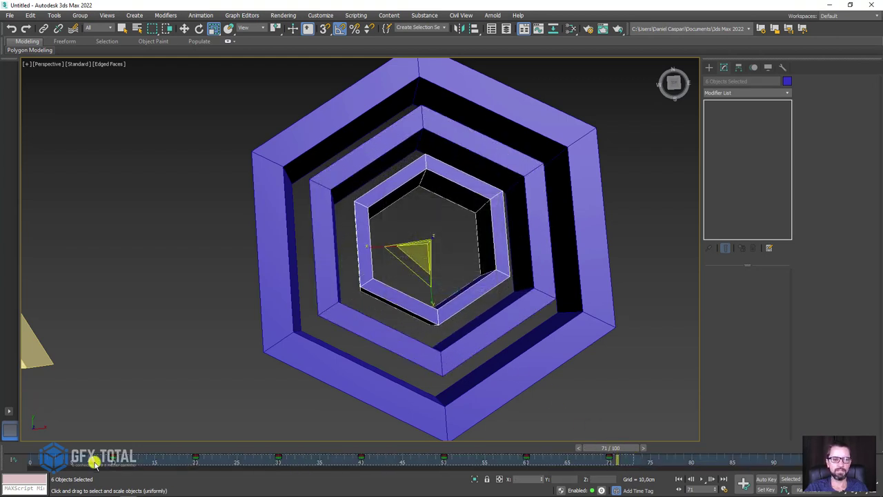
{"action": "mouse_move", "coordinate": [94, 464]}
{"action": "left_mouse_down"}
{"action": "mouse_move", "coordinate": [251, 450]}
{"action": "mouse_move", "coordinate": [708, 455]}
{"action": "left_mouse_up"}
Step: Shift-scale a copy of one innermost wall piece down toward the centre
{"action": "key", "text": "r"}
{"action": "left_click", "coordinate": [393, 250]}
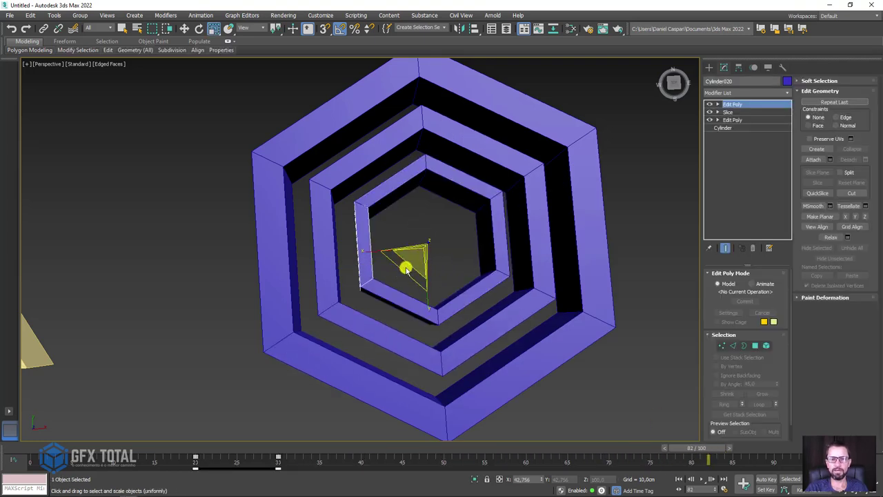
{"action": "mouse_move", "coordinate": [404, 266]}
{"action": "left_mouse_down"}
{"action": "mouse_move", "coordinate": [427, 252]}
{"action": "mouse_move", "coordinate": [442, 308]}
{"action": "left_mouse_up"}
{"action": "left_click", "coordinate": [443, 292]}
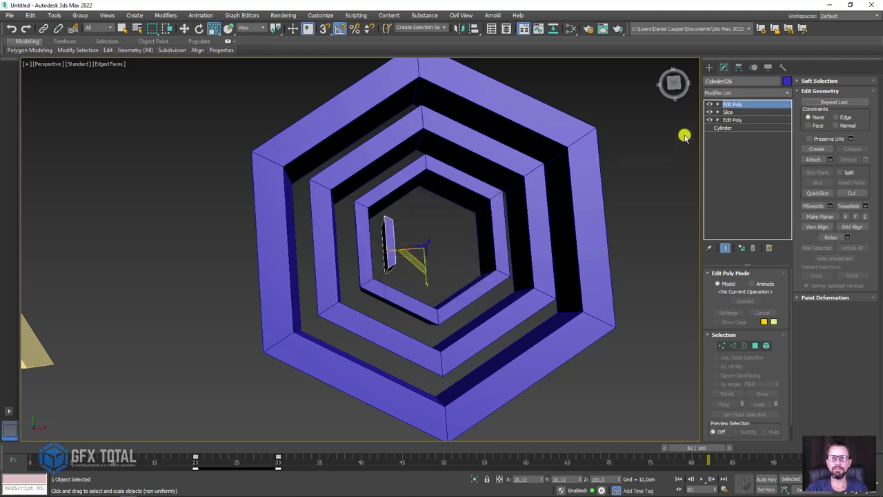
Step: Delete the copy's Edit Poly, Slice and Edit Poly modifiers, leaving a solid six-sided cylinder
{"action": "left_click", "coordinate": [752, 248]}
{"action": "left_click", "coordinate": [753, 249]}
{"action": "left_click", "coordinate": [753, 248]}
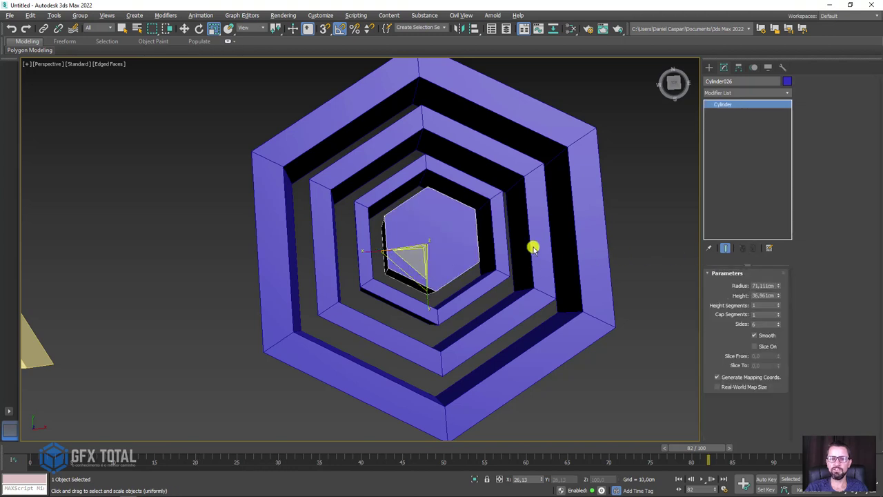
{"action": "mouse_move", "coordinate": [691, 448]}
{"action": "left_mouse_down"}
{"action": "mouse_move", "coordinate": [10, 462]}
{"action": "mouse_move", "coordinate": [164, 461]}
{"action": "mouse_move", "coordinate": [31, 460]}
{"action": "left_mouse_up"}
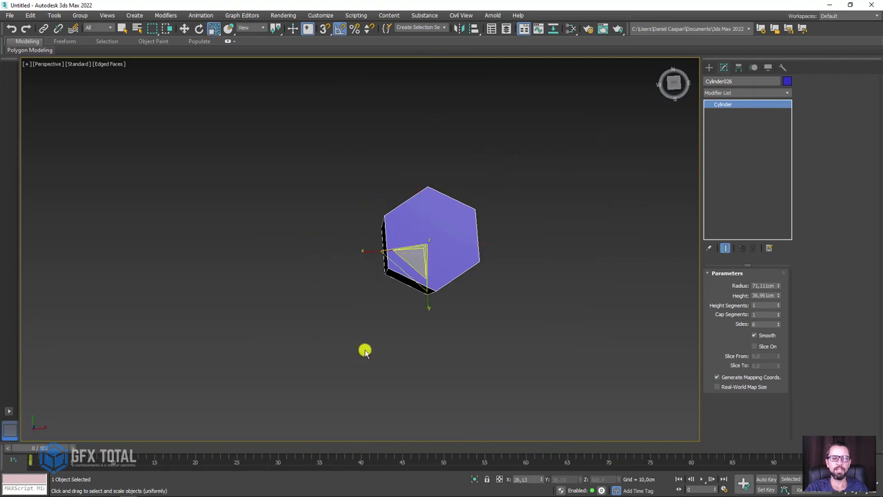
Step: With Auto Key on, key the cylinder's visibility in Object Properties: hidden at frame 0, solid from frame 1
{"action": "middle_click_drag", "start_coordinate": [469, 281], "coordinate": [559, 297], "text": "alt"}
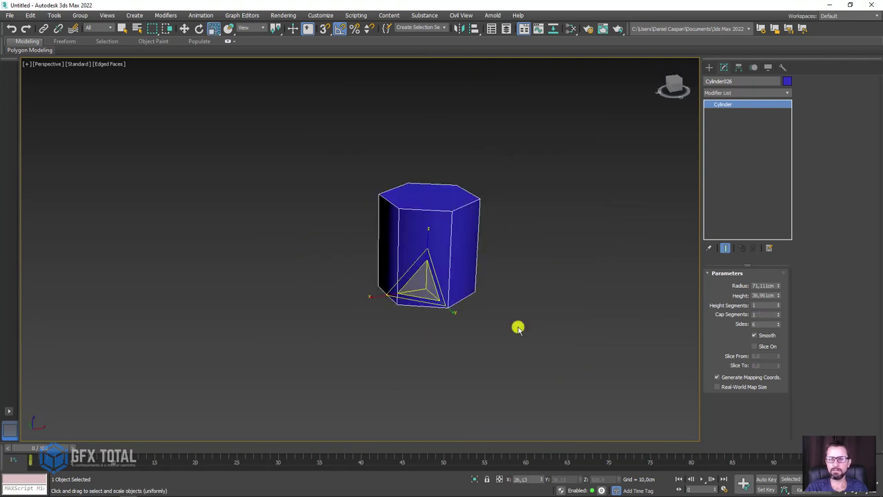
{"action": "left_click", "coordinate": [766, 480]}
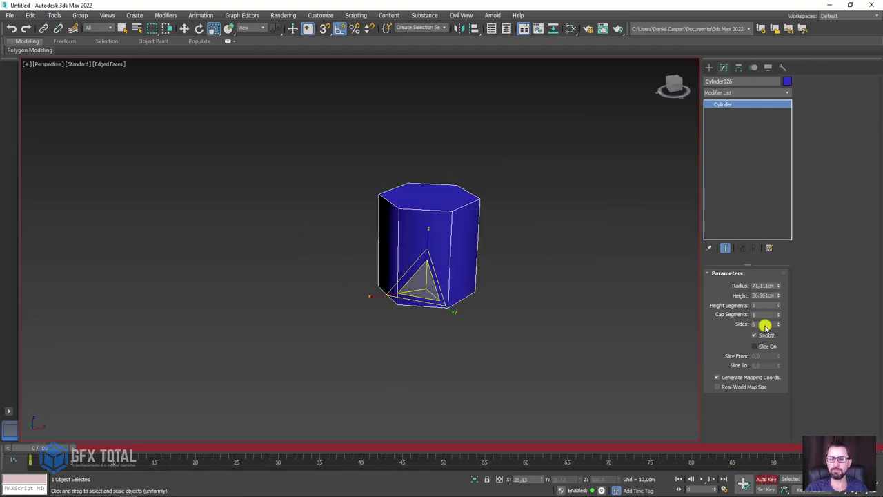
{"action": "right_click", "coordinate": [449, 276]}
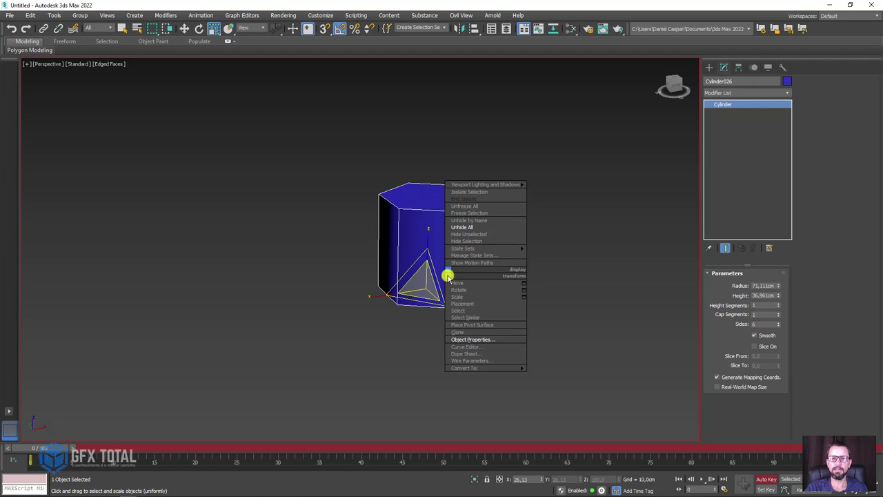
{"action": "left_click", "coordinate": [481, 340]}
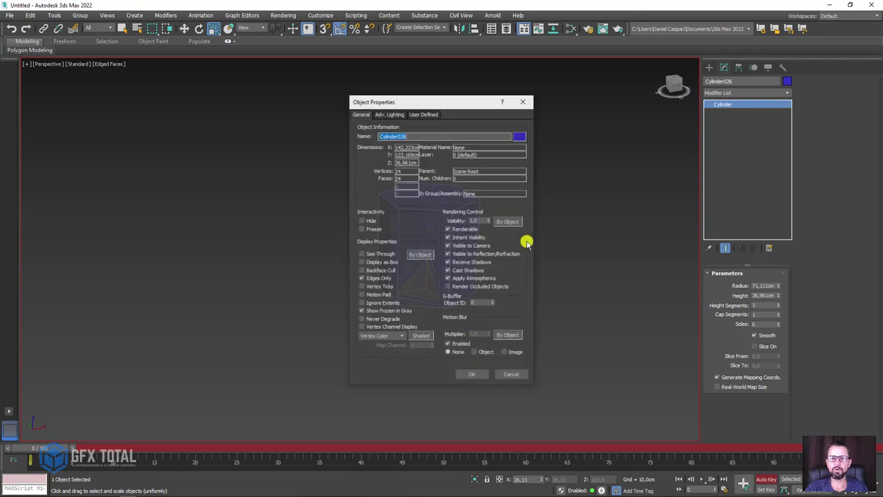
{"action": "left_click", "coordinate": [474, 375]}
{"action": "right_click", "coordinate": [427, 249]}
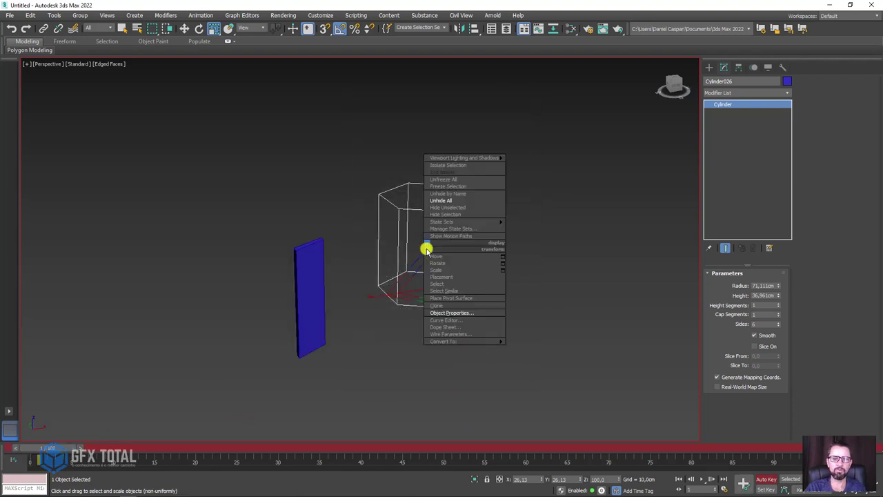
{"action": "left_click", "coordinate": [449, 312]}
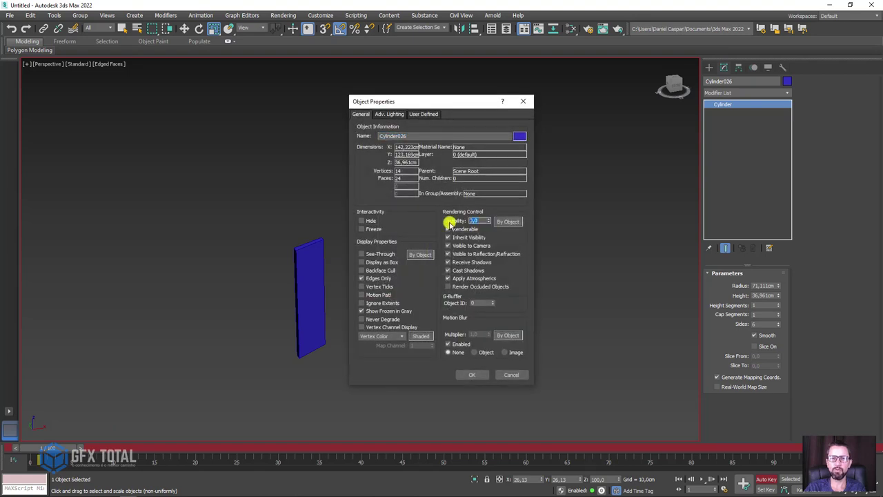
{"action": "left_click", "coordinate": [480, 375]}
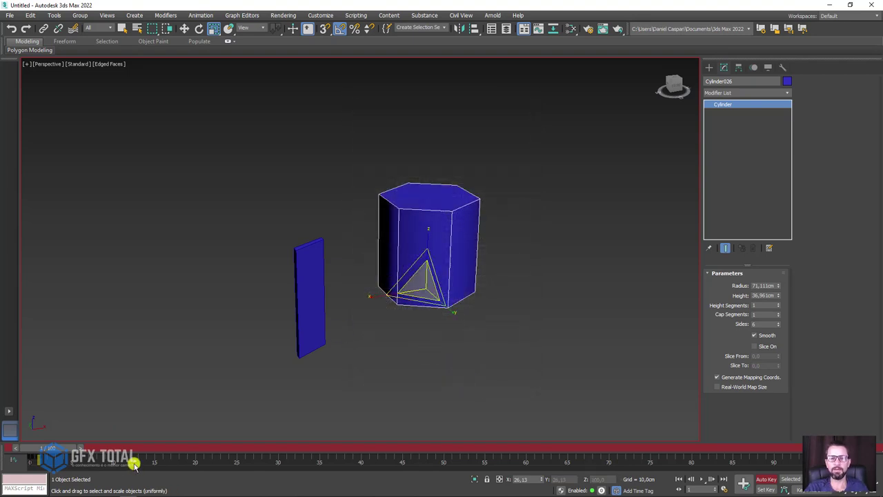
{"action": "left_click_drag", "start_coordinate": [63, 453], "coordinate": [40, 452]}
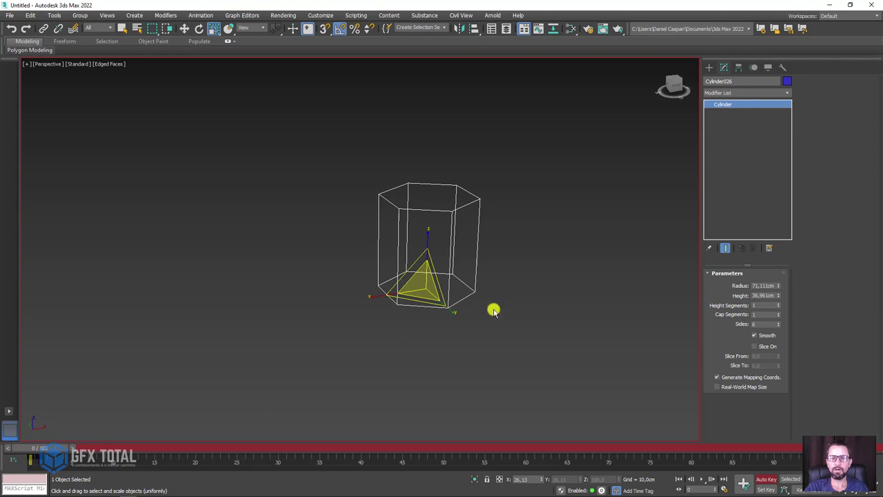
Step: Key the cylinder's Height from 0 cm at frame 0 to about 42 cm near frame 13
{"action": "right_click", "coordinate": [778, 297]}
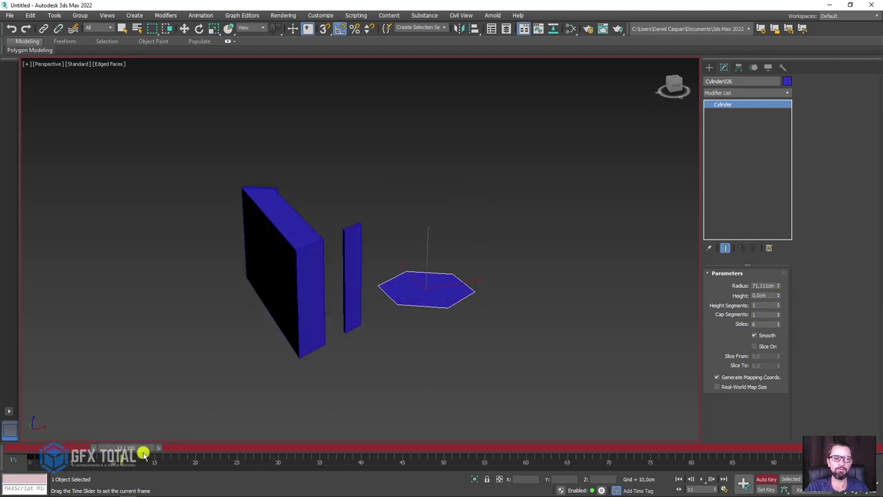
{"action": "left_click_drag", "start_coordinate": [52, 449], "coordinate": [128, 456]}
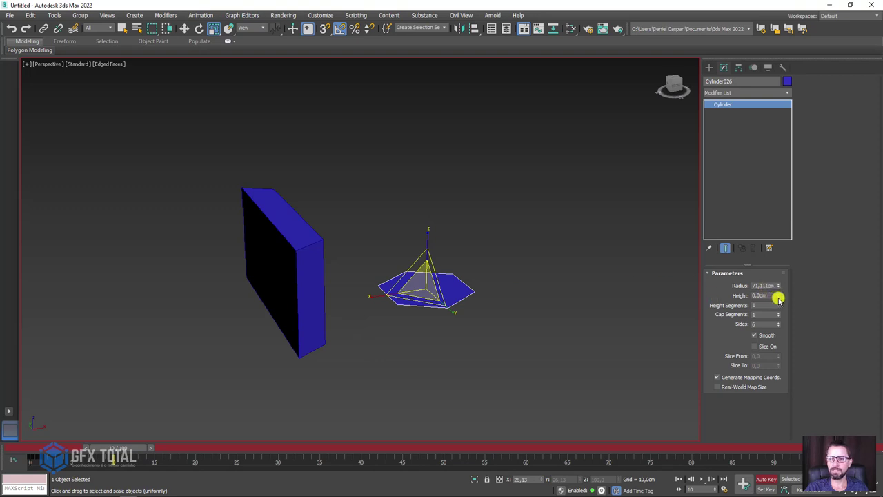
{"action": "left_click_drag", "start_coordinate": [770, 146], "coordinate": [584, 238]}
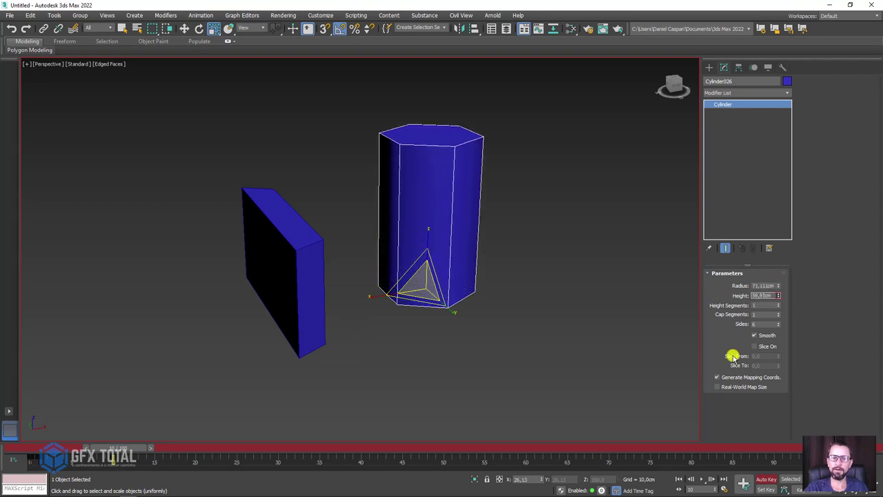
{"action": "left_click_drag", "start_coordinate": [131, 448], "coordinate": [158, 448]}
{"action": "key", "text": "r"}
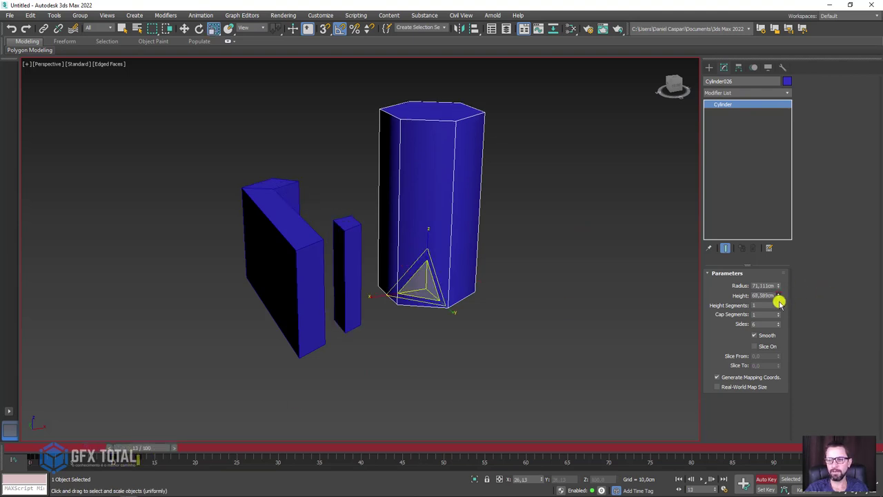
{"action": "left_click_drag", "start_coordinate": [778, 302], "coordinate": [780, 312]}
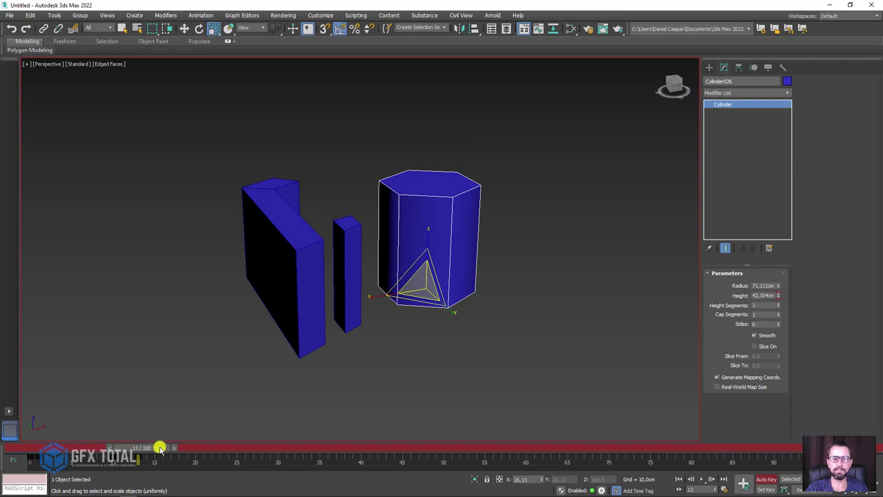
{"action": "mouse_move", "coordinate": [160, 448]}
{"action": "left_mouse_down"}
{"action": "mouse_move", "coordinate": [41, 452]}
{"action": "mouse_move", "coordinate": [195, 449]}
{"action": "mouse_move", "coordinate": [12, 455]}
{"action": "mouse_move", "coordinate": [142, 449]}
{"action": "left_mouse_up"}
Step: Turn off Auto Key, select the cylinder's early keyframes and preview up to frame 68
{"action": "left_click", "coordinate": [763, 478]}
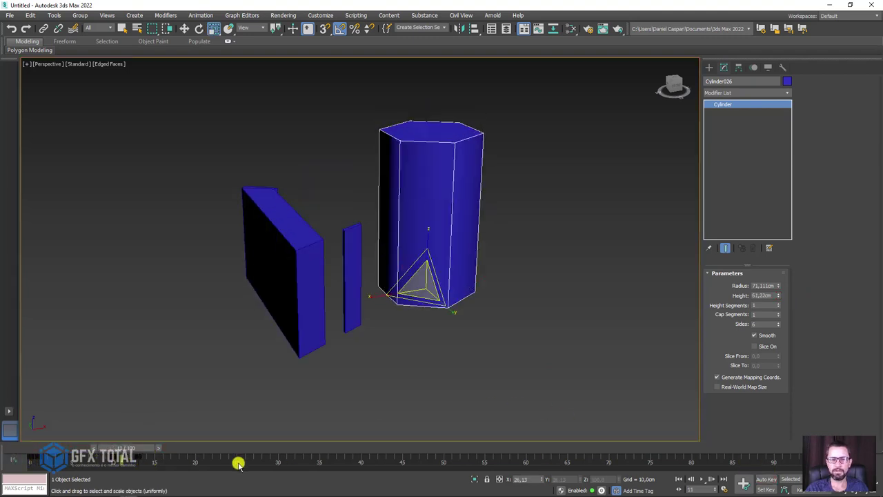
{"action": "left_click_drag", "start_coordinate": [237, 461], "coordinate": [2, 467]}
{"action": "left_click_drag", "start_coordinate": [110, 452], "coordinate": [735, 449]}
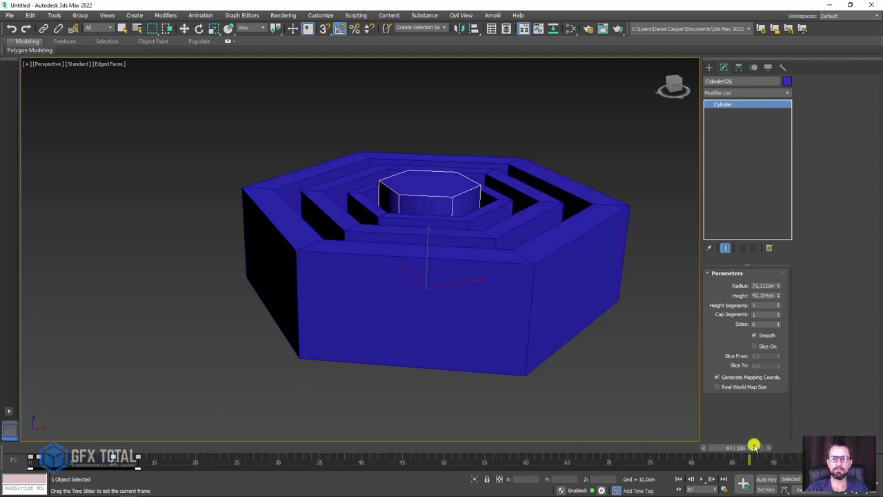
Step: Drag the cylinder's height keys later on the track bar to roughly frames 64–85
{"action": "key", "text": "r"}
{"action": "left_click_drag", "start_coordinate": [29, 456], "coordinate": [632, 464]}
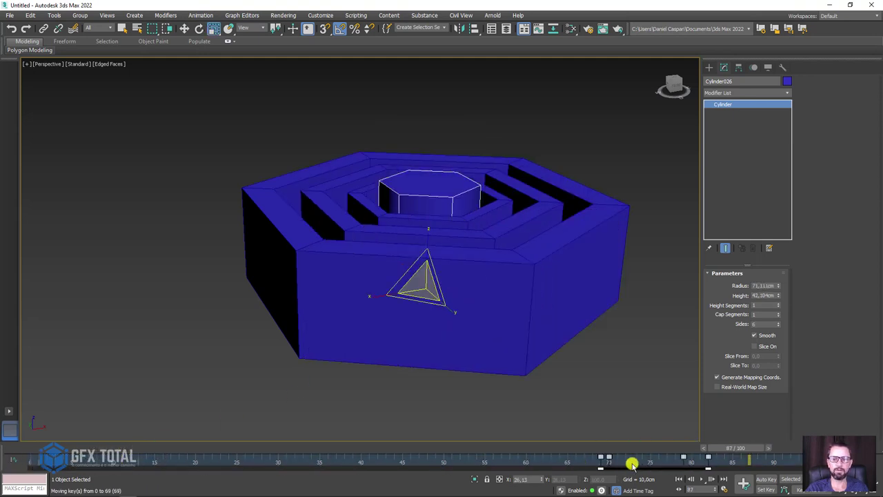
{"action": "mouse_move", "coordinate": [728, 467]}
{"action": "left_mouse_down"}
{"action": "mouse_move", "coordinate": [764, 451]}
{"action": "mouse_move", "coordinate": [680, 462]}
{"action": "mouse_move", "coordinate": [668, 463]}
{"action": "mouse_move", "coordinate": [716, 453]}
{"action": "mouse_move", "coordinate": [485, 453]}
{"action": "mouse_move", "coordinate": [548, 462]}
{"action": "left_mouse_up"}
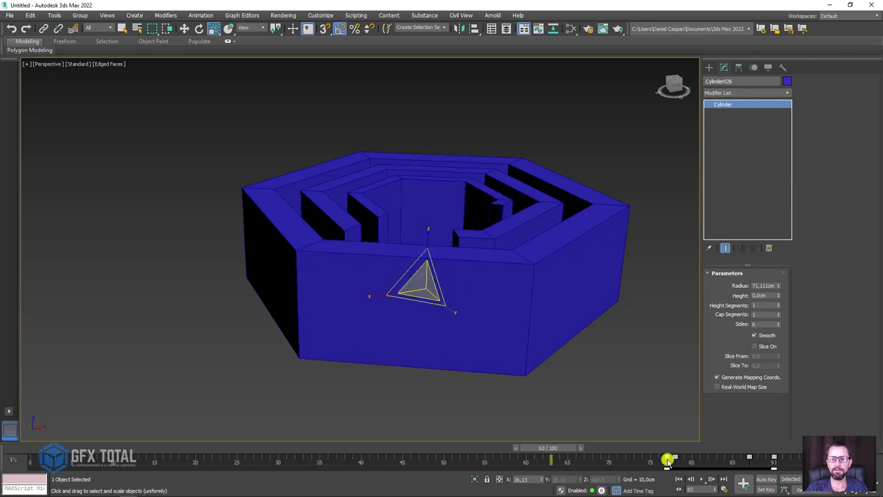
{"action": "left_click_drag", "start_coordinate": [668, 461], "coordinate": [559, 465]}
{"action": "mouse_move", "coordinate": [584, 360]}
{"action": "middle_mouse_down", "text": "alt"}
{"action": "mouse_move", "coordinate": [595, 370]}
{"action": "mouse_move", "coordinate": [525, 345]}
{"action": "middle_mouse_up", "text": "alt"}
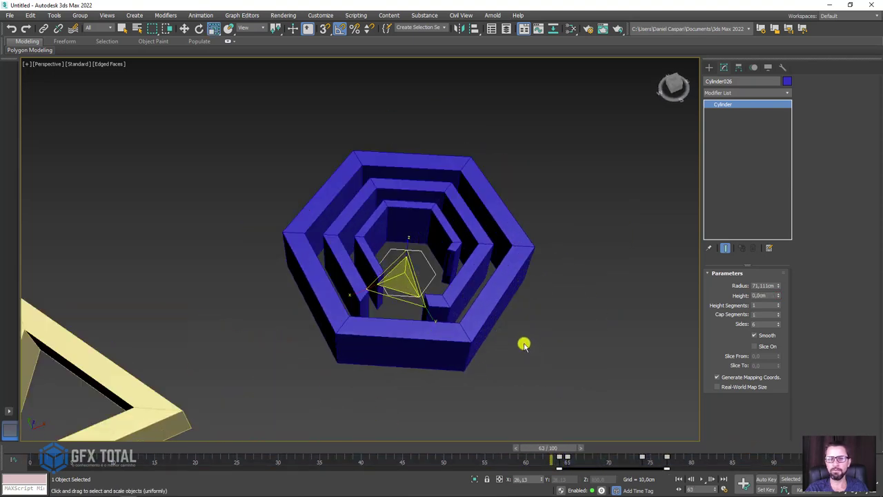
Step: Clear the selection, jump to frame 0 and play the animation through to frame 100
{"action": "left_click", "coordinate": [546, 347]}
{"action": "double_click", "coordinate": [487, 334]}
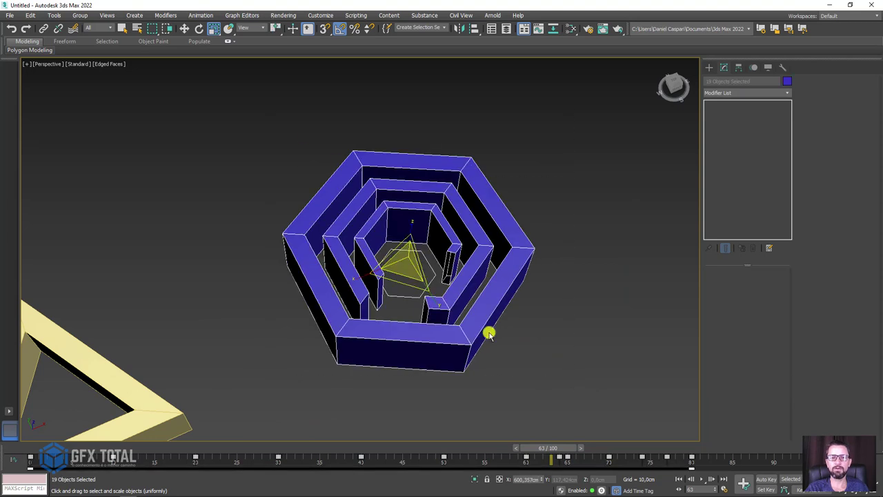
{"action": "left_click", "coordinate": [558, 378]}
{"action": "middle_click_drag", "start_coordinate": [505, 387], "coordinate": [491, 391], "text": "alt"}
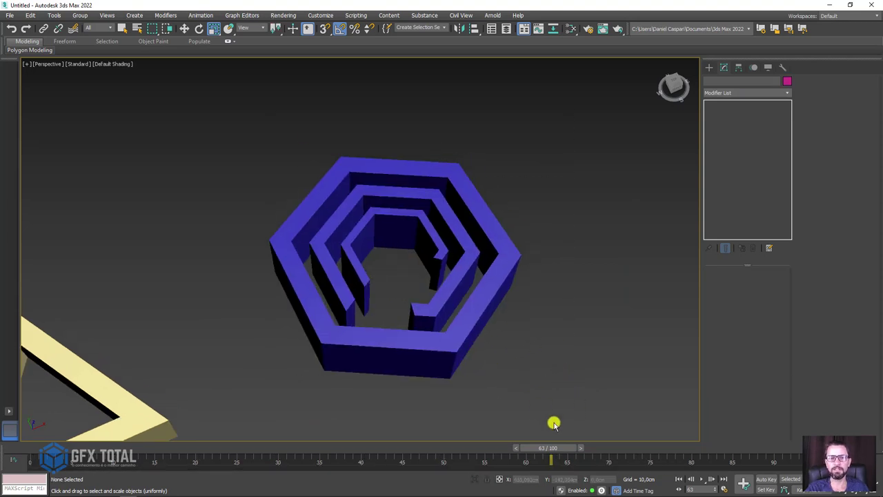
{"action": "key", "text": "Home"}
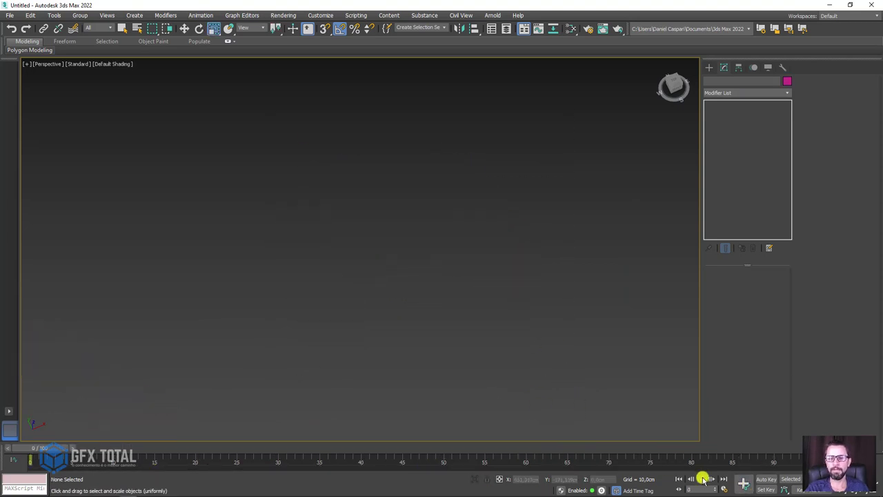
{"action": "left_click", "coordinate": [702, 478]}
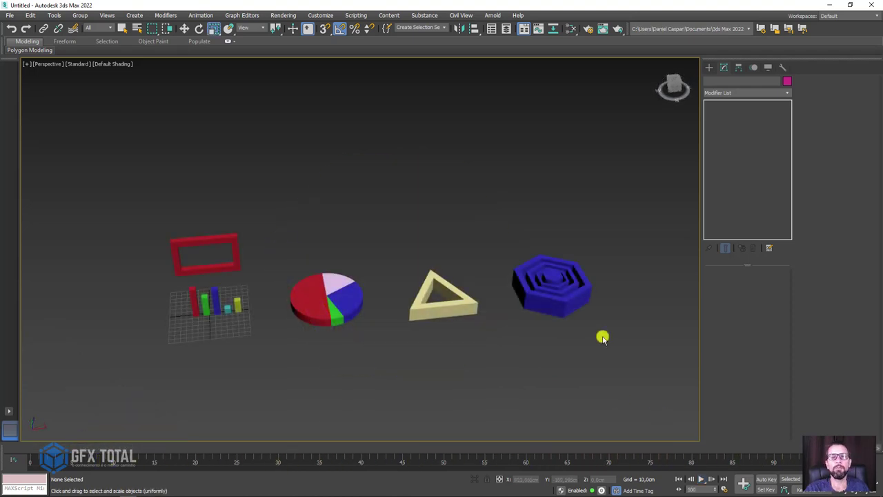
{"action": "middle_click_drag", "start_coordinate": [461, 361], "coordinate": [489, 363], "text": "alt"}
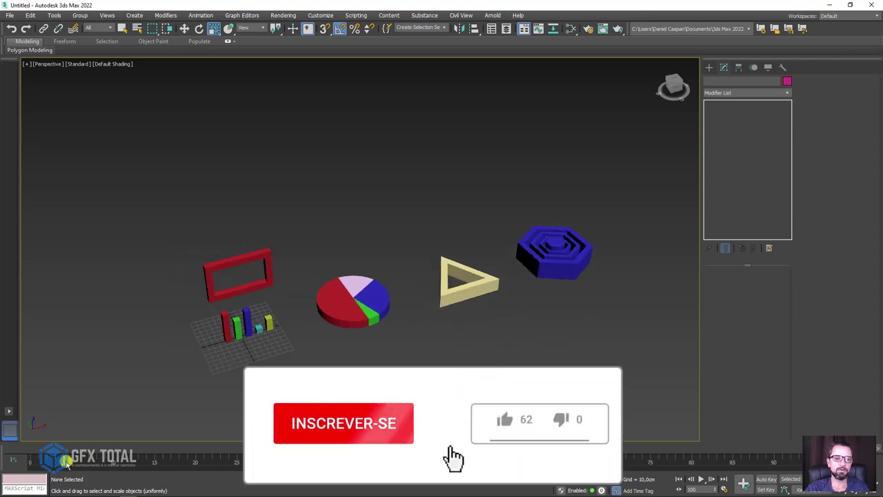
{"action": "left_click_drag", "start_coordinate": [41, 452], "coordinate": [863, 452]}
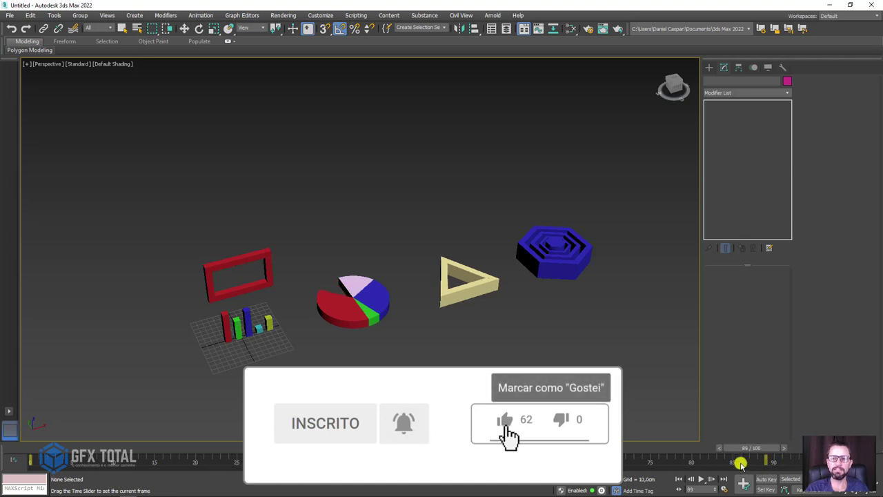
{"action": "mouse_move", "coordinate": [862, 455]}
{"action": "left_mouse_down"}
{"action": "mouse_move", "coordinate": [26, 462]}
{"action": "mouse_move", "coordinate": [72, 449]}
{"action": "left_mouse_up"}
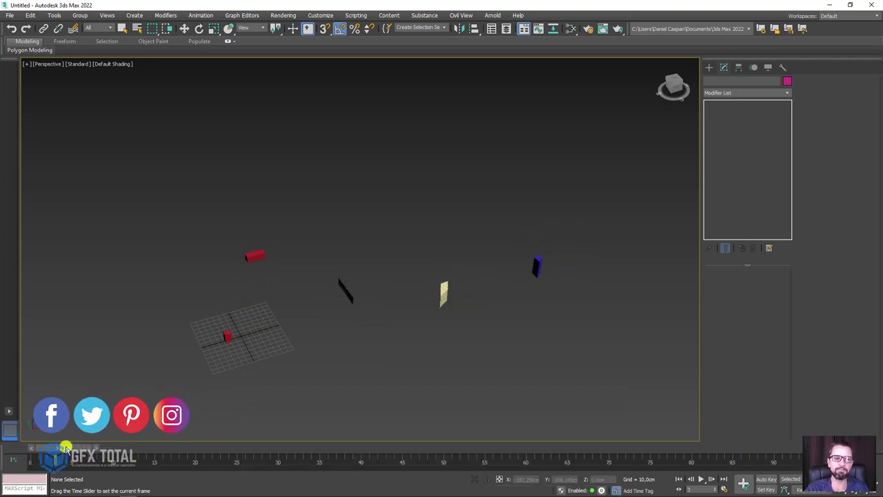